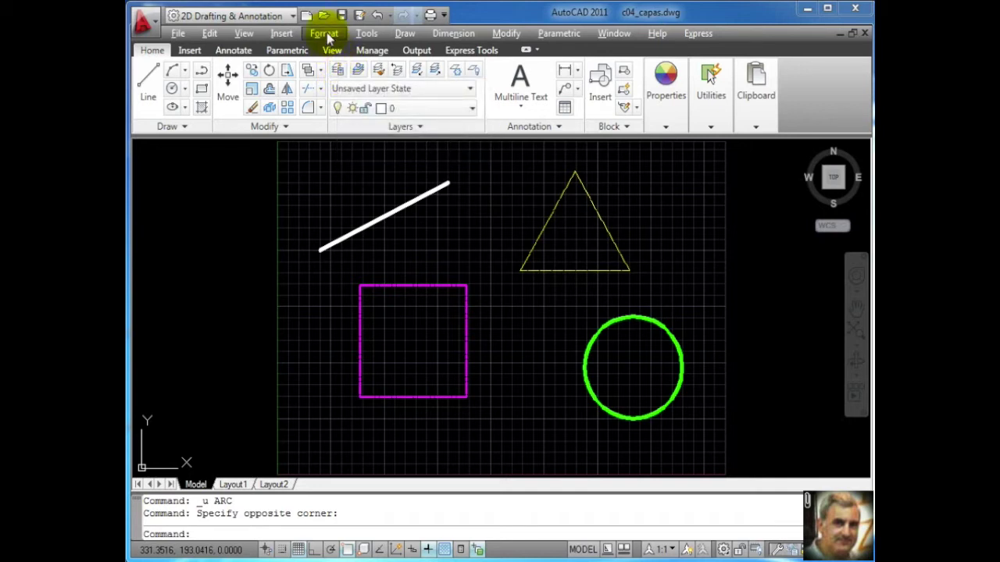
Review the drawing's layers and their properties in the Layer Properties Manager, then close it
left_click(329, 37)
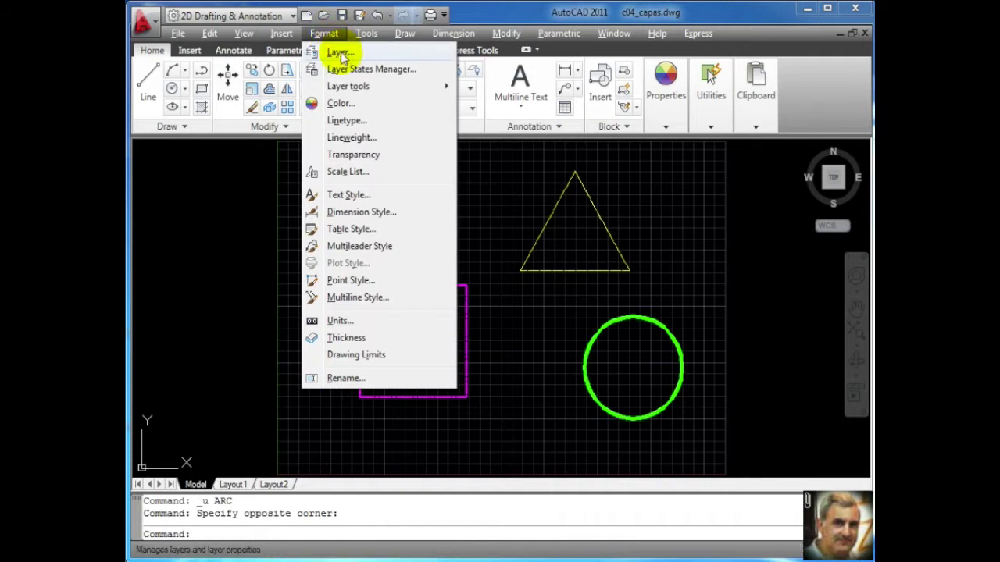
left_click(341, 54)
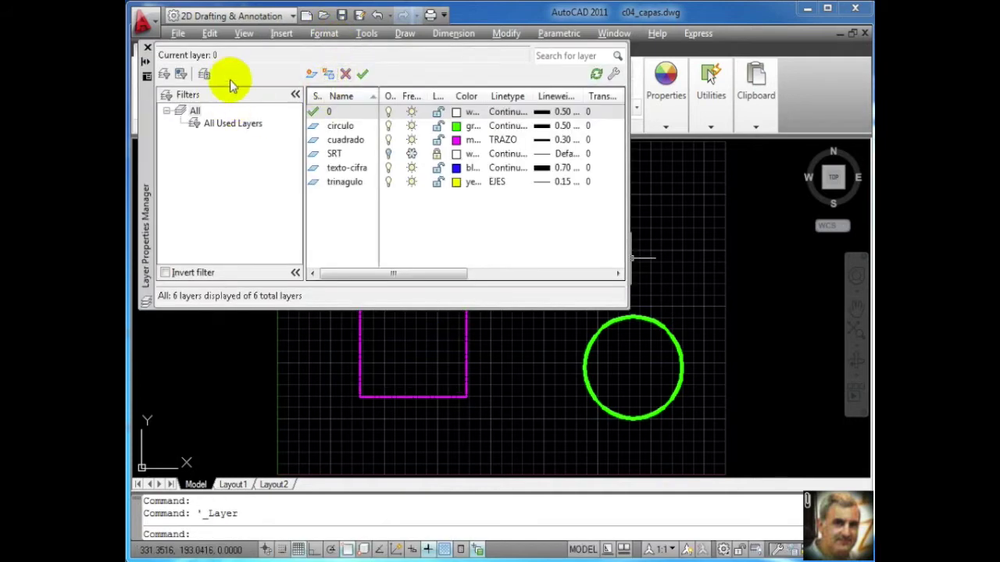
left_click(147, 48)
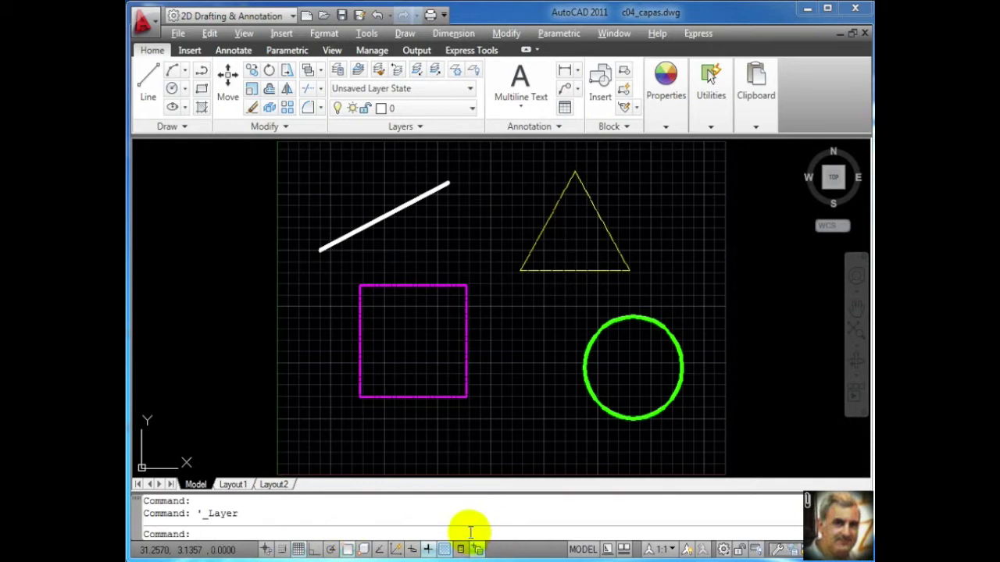
Reopen the Layer Properties Manager with the LA command and set the palette to auto-hide
key("Return")
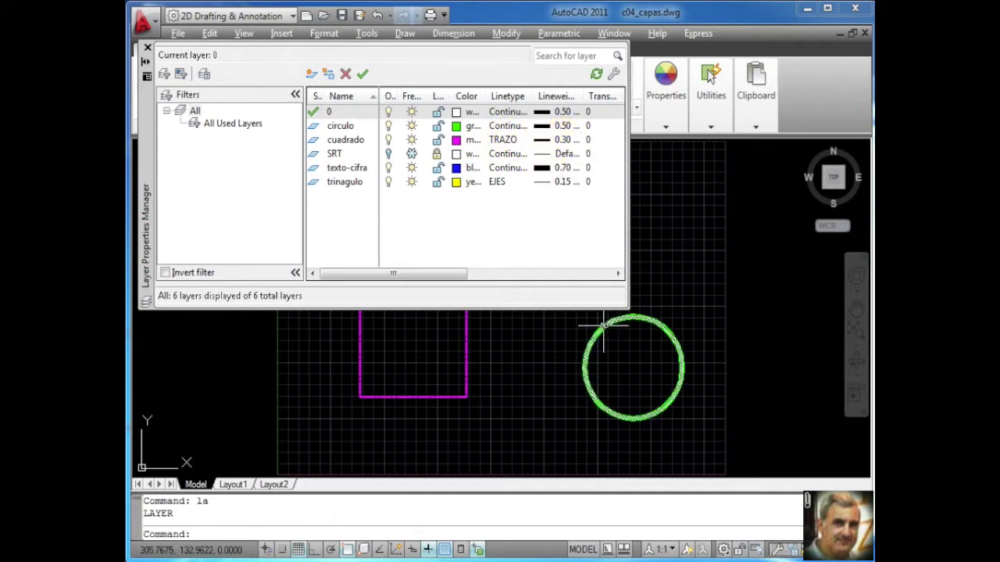
mouse_move(601, 329)
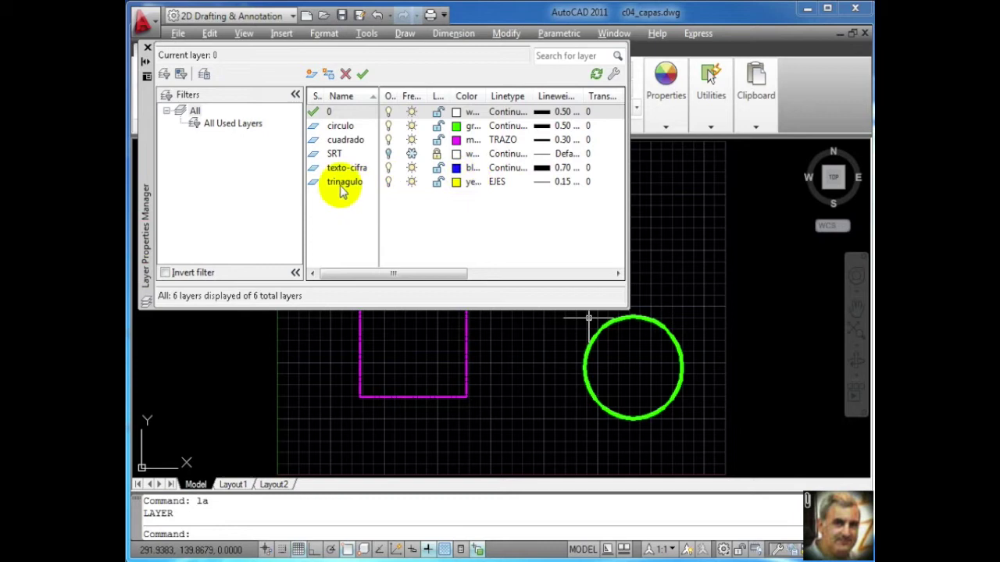
left_click(147, 61)
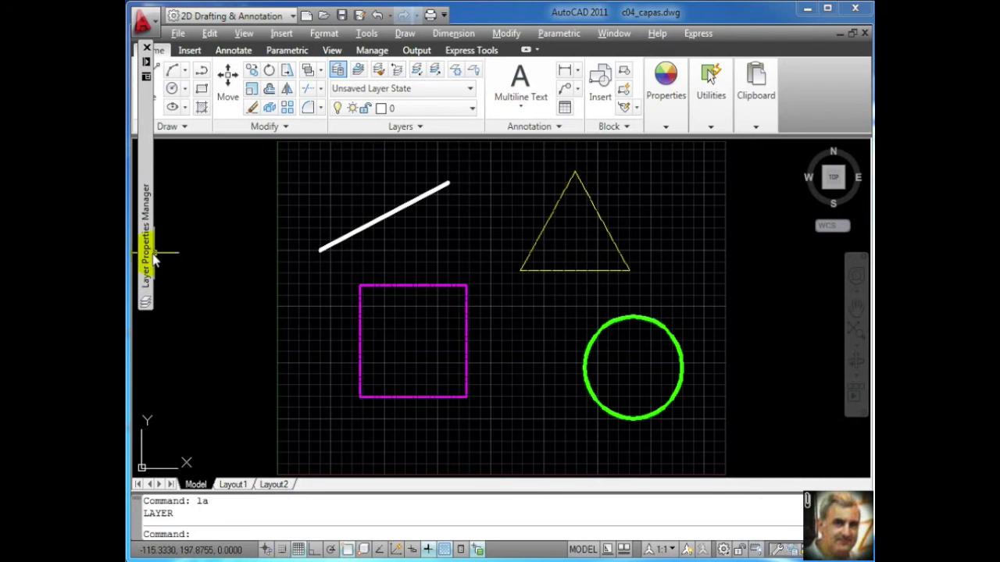
mouse_move(153, 256)
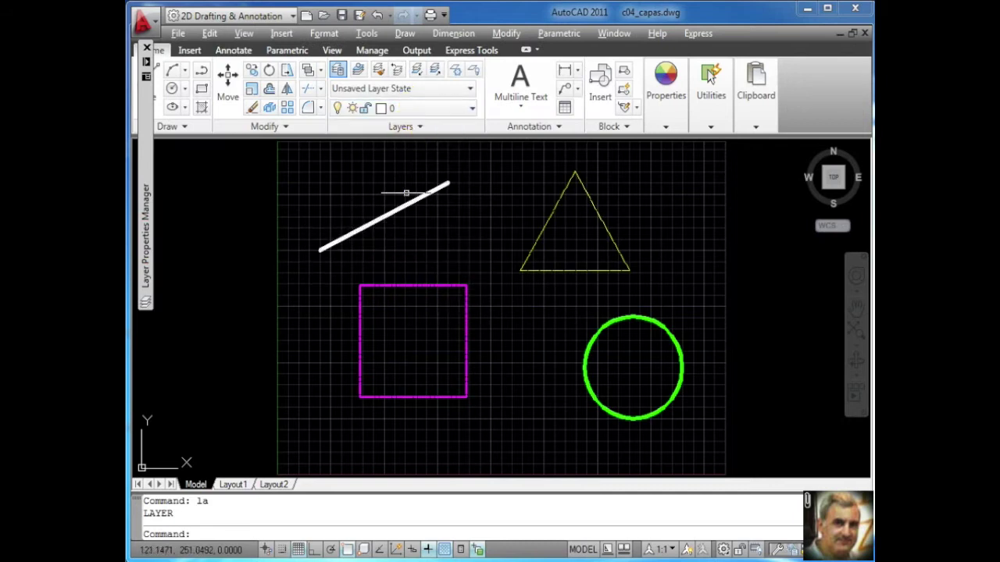
mouse_move(406, 205)
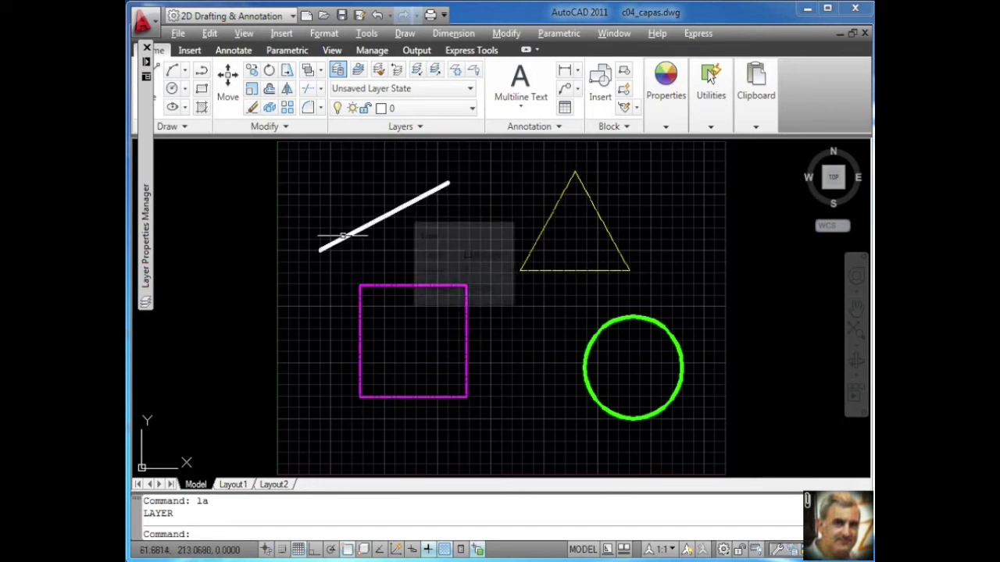
mouse_move(149, 151)
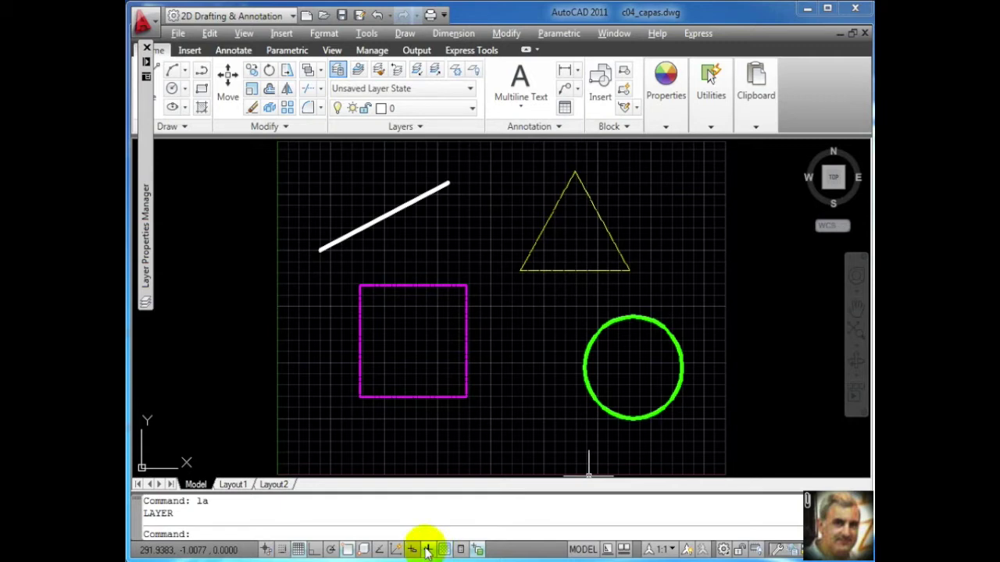
Toggle the lineweight display to compare thick and thin lines, leaving it switched off
left_click(427, 550)
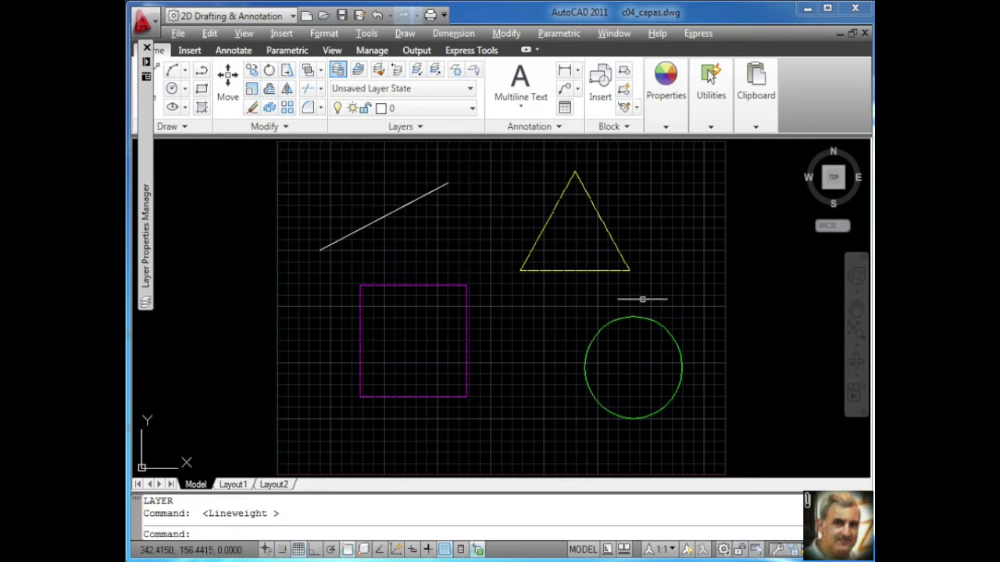
left_click(436, 550)
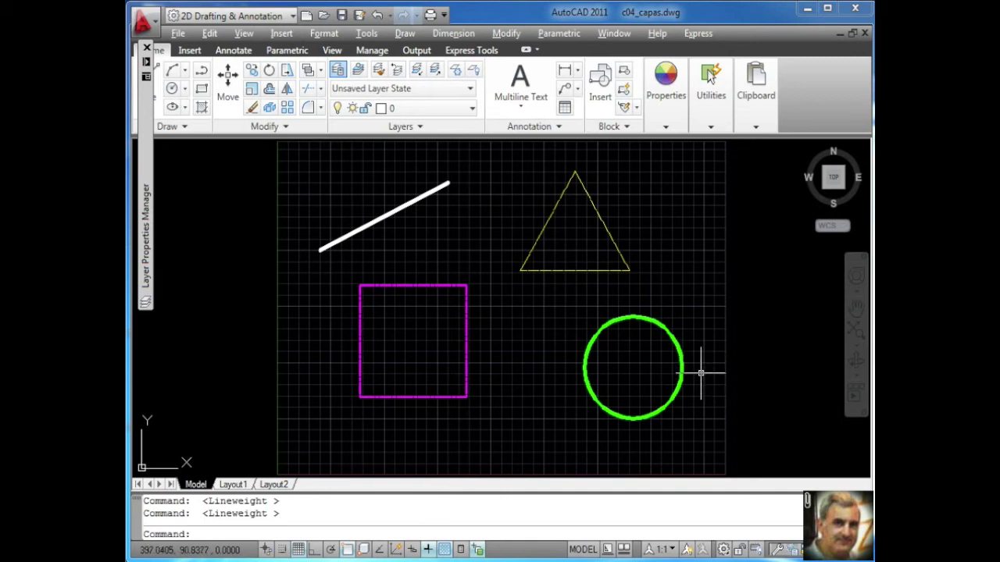
left_click(428, 551)
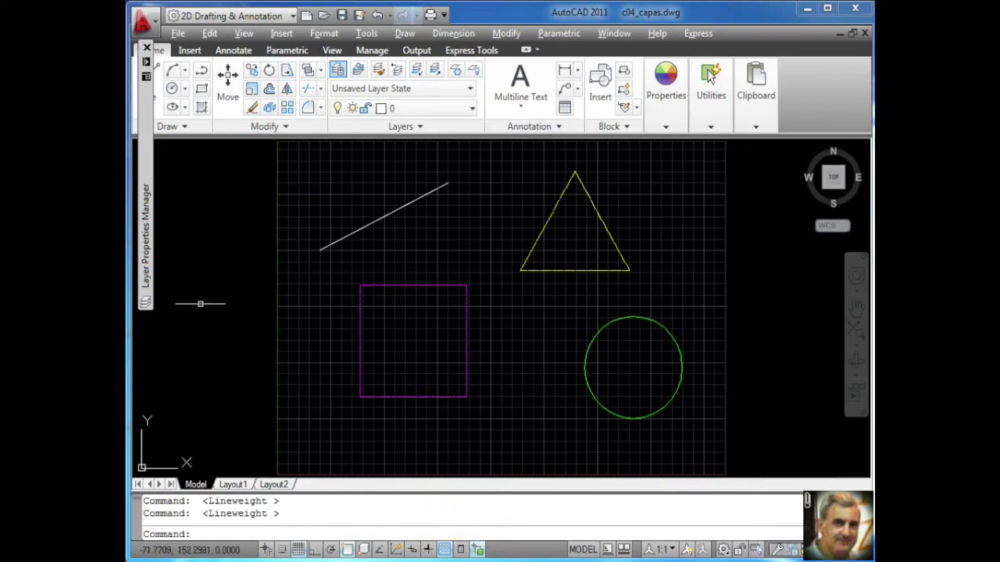
mouse_move(148, 263)
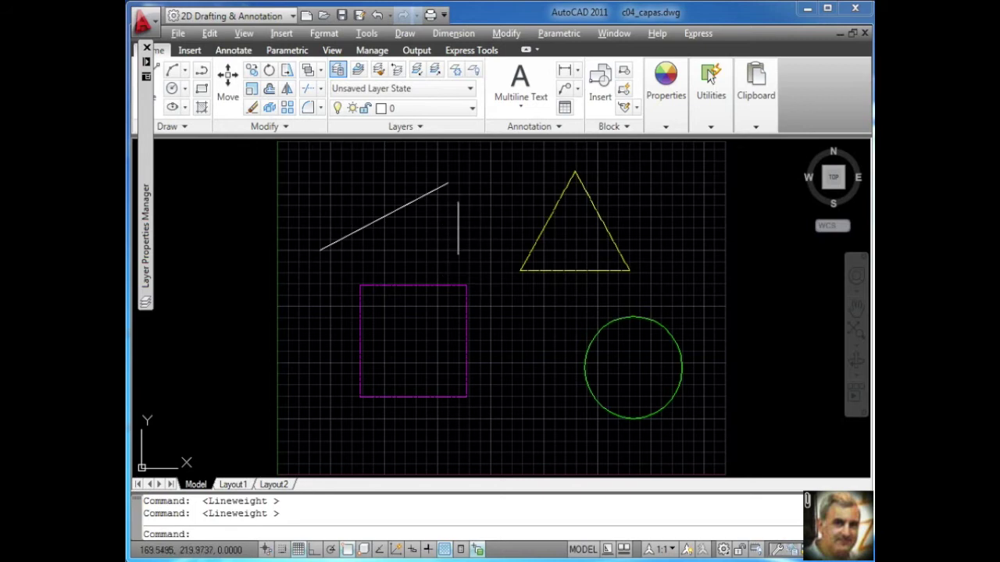
Draw a downward-bulging three-point arc on layer 0, just below the upper end of the white line
left_click(171, 70)
left_click(403, 233)
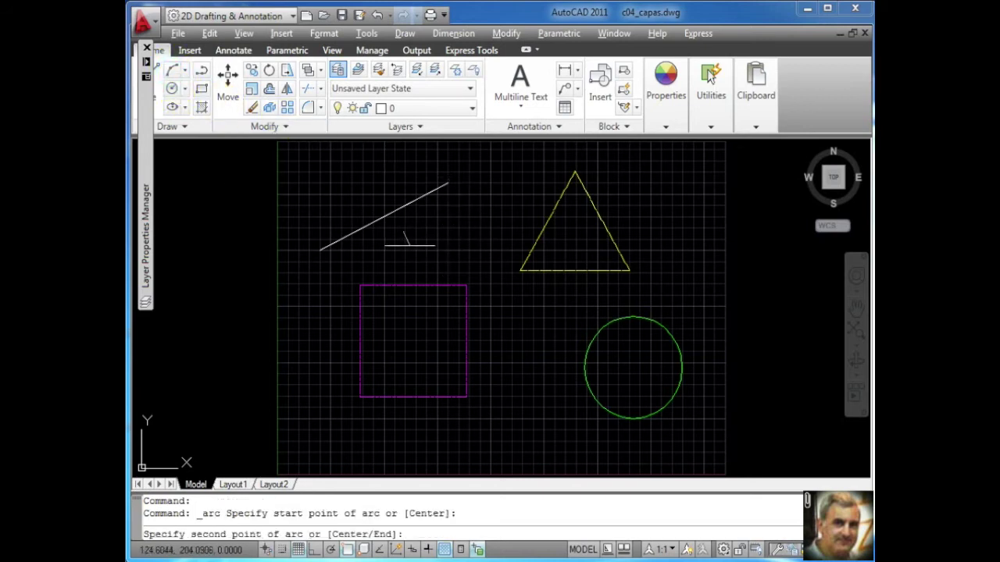
left_click(423, 250)
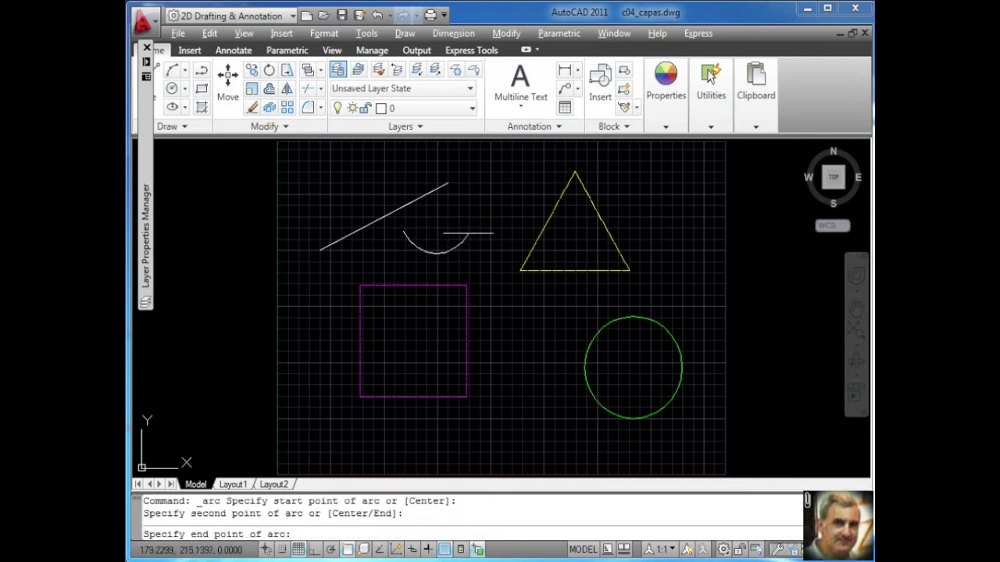
left_click(467, 233)
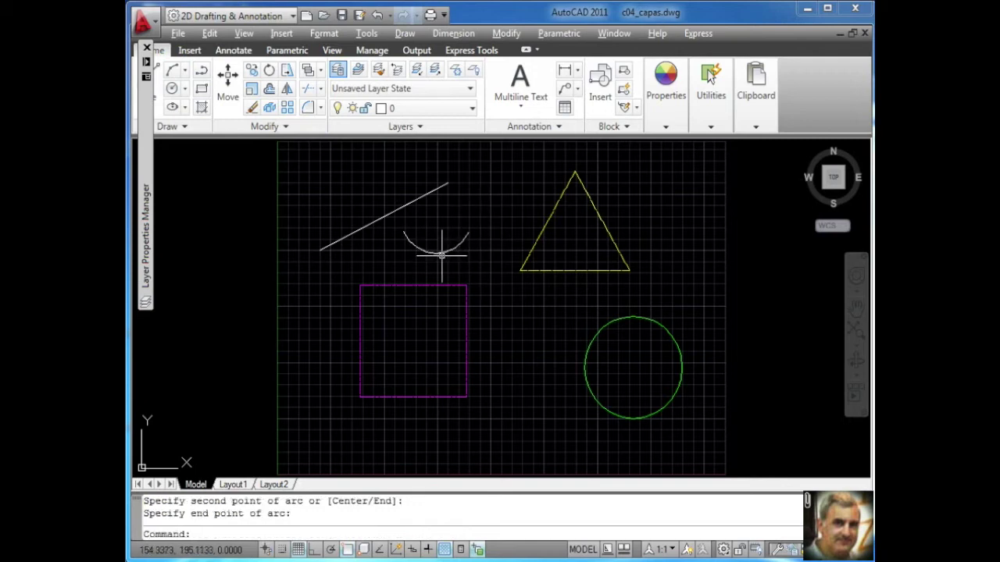
Make circulo the current layer and draw a small downward-bulging three-point arc above and to the right of the green circle
left_click(442, 114)
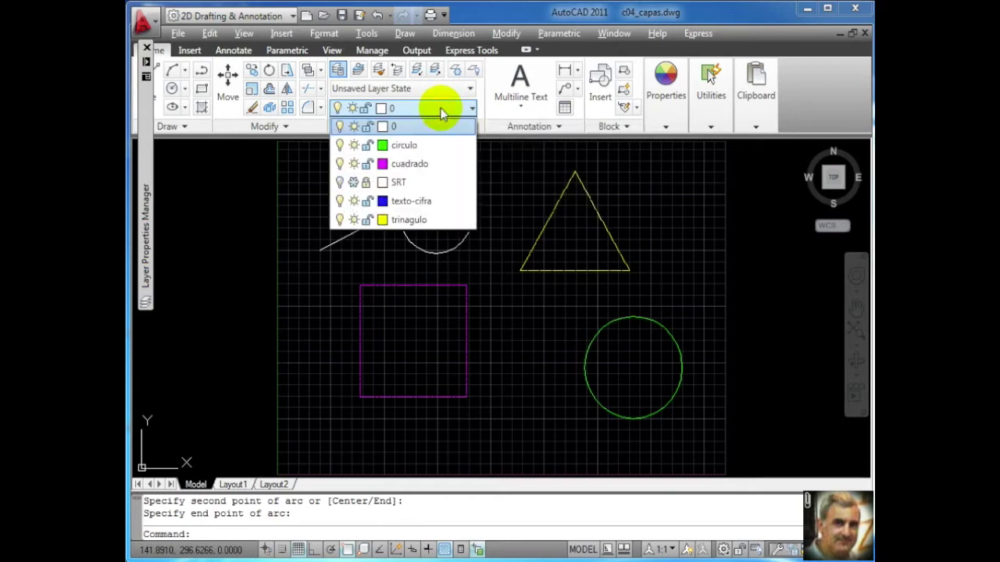
left_click(432, 146)
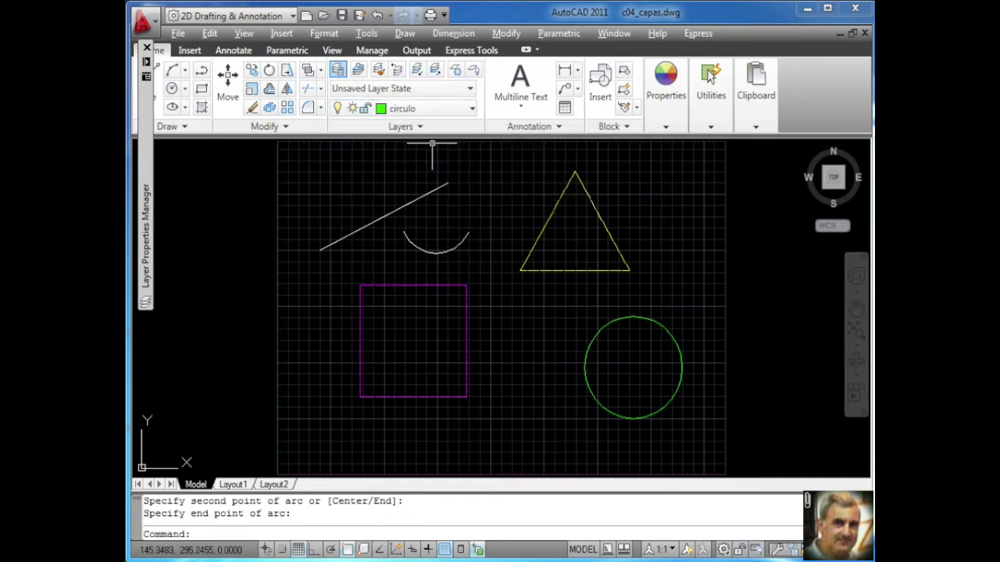
left_click(177, 71)
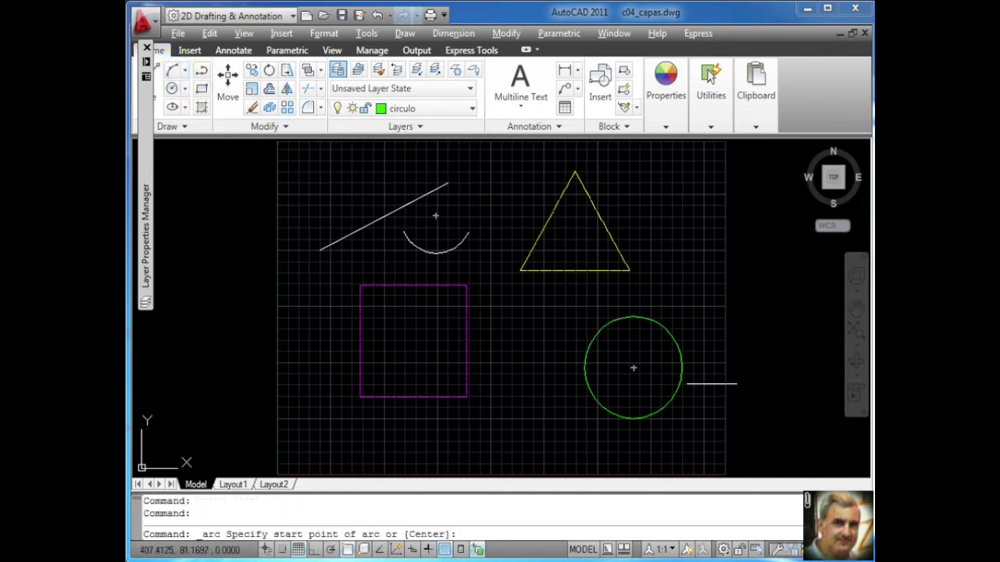
left_click(666, 306)
left_click(688, 320)
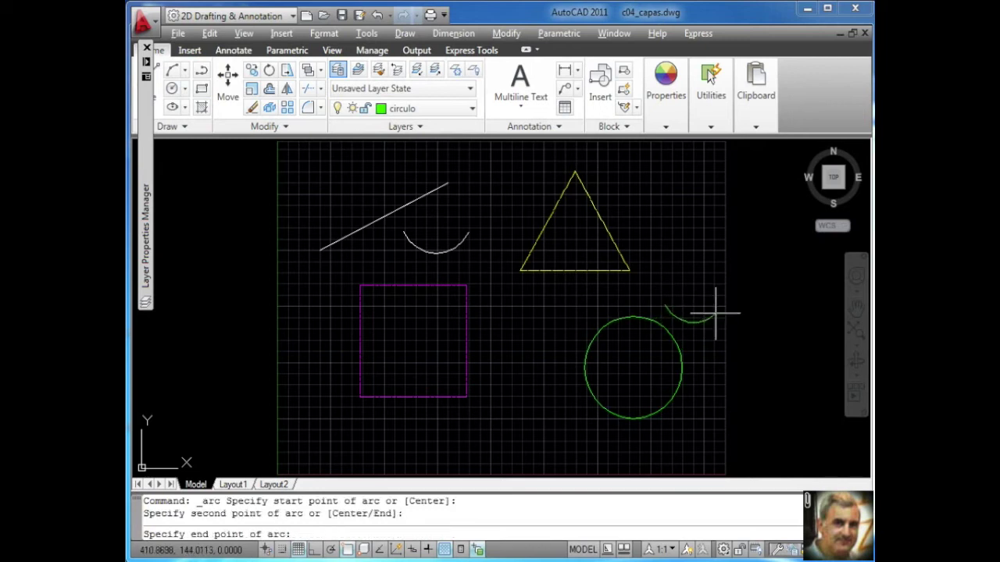
left_click(717, 303)
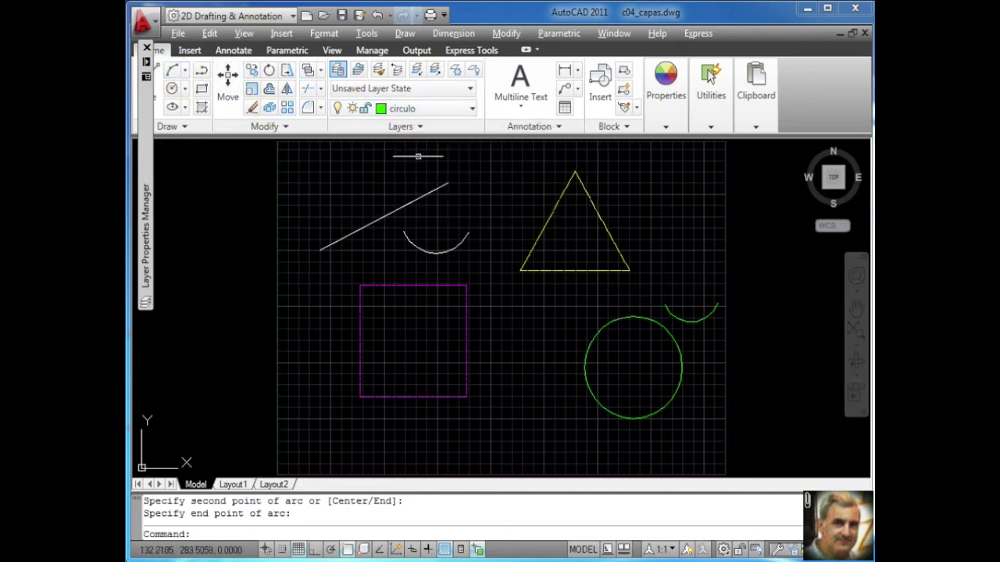
Make cuadrado the current layer and draw a small downward-bulging three-point arc right of the magenta square's lower corner
left_click(441, 109)
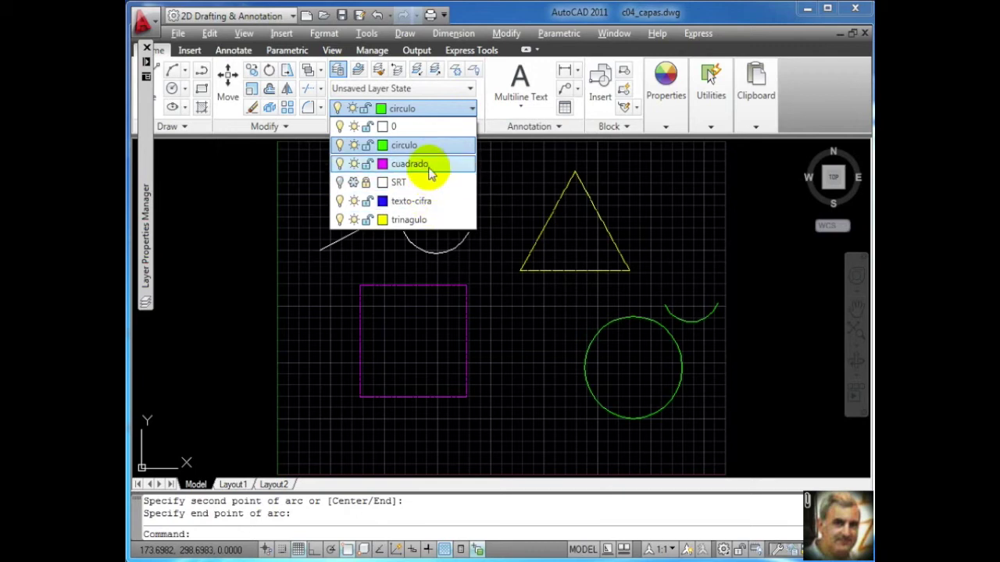
left_click(426, 164)
left_click(196, 78)
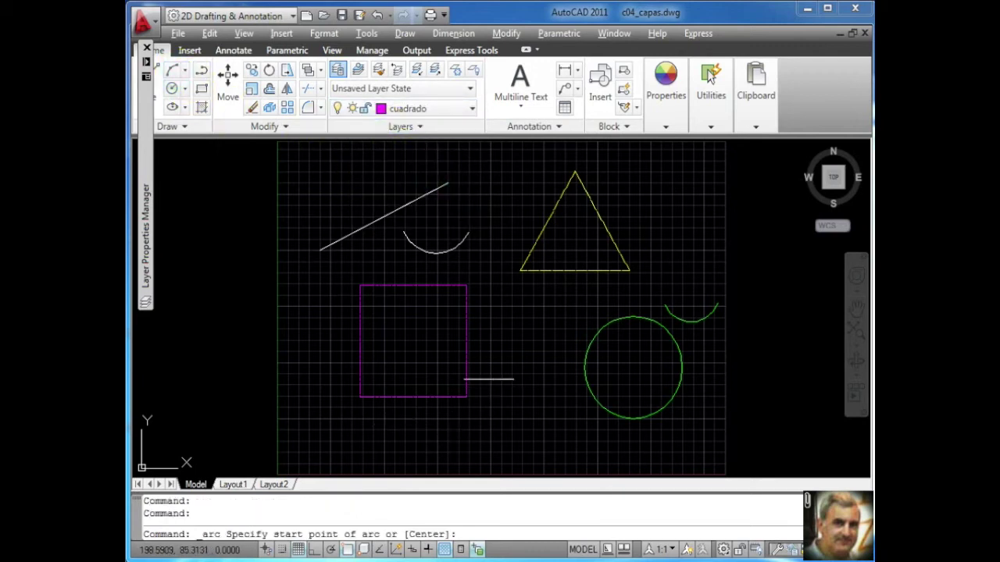
left_click(485, 382)
left_click(506, 387)
left_click(526, 381)
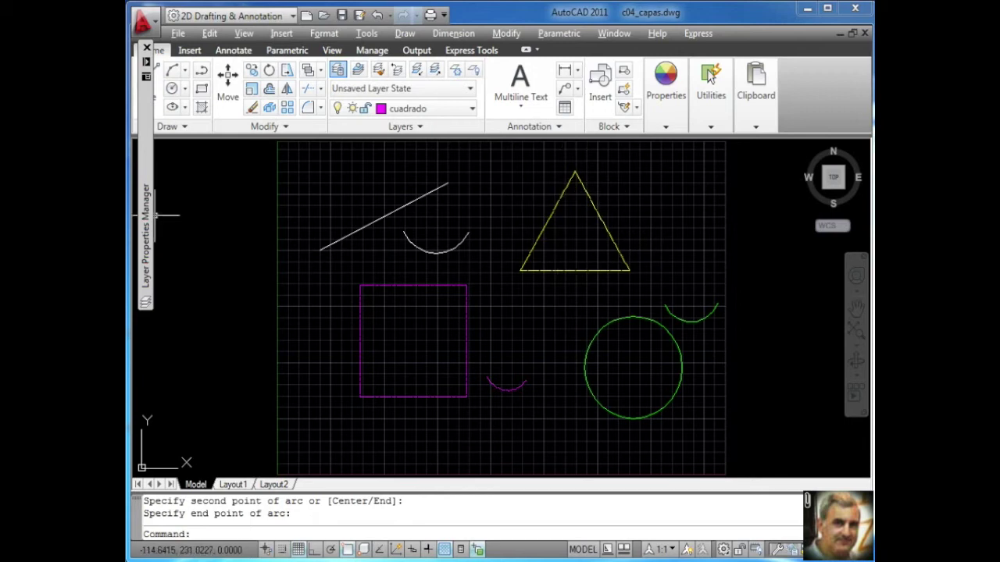
Make trinagulo the current layer through the Layer Properties Manager
mouse_move(147, 218)
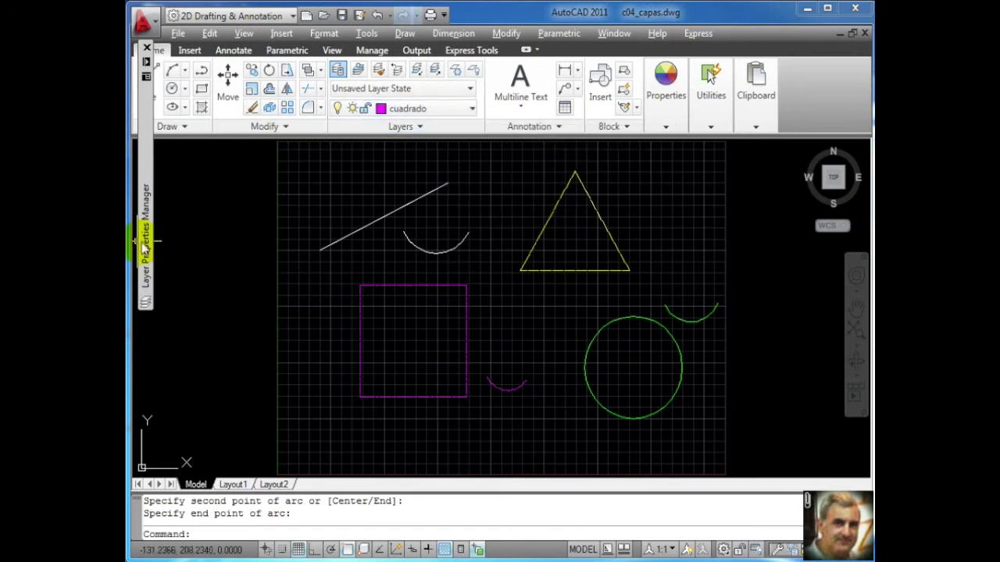
mouse_move(145, 243)
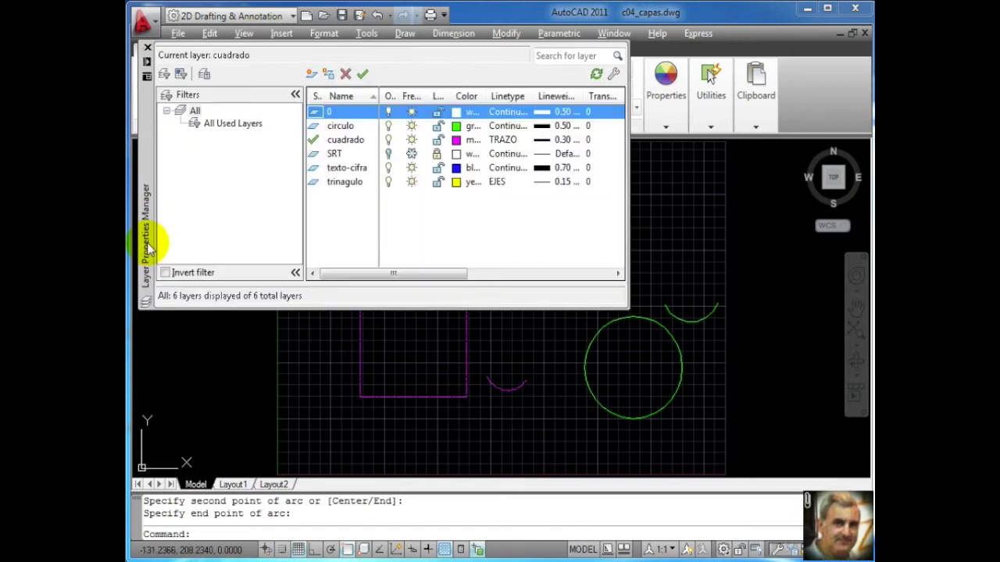
left_click(344, 141)
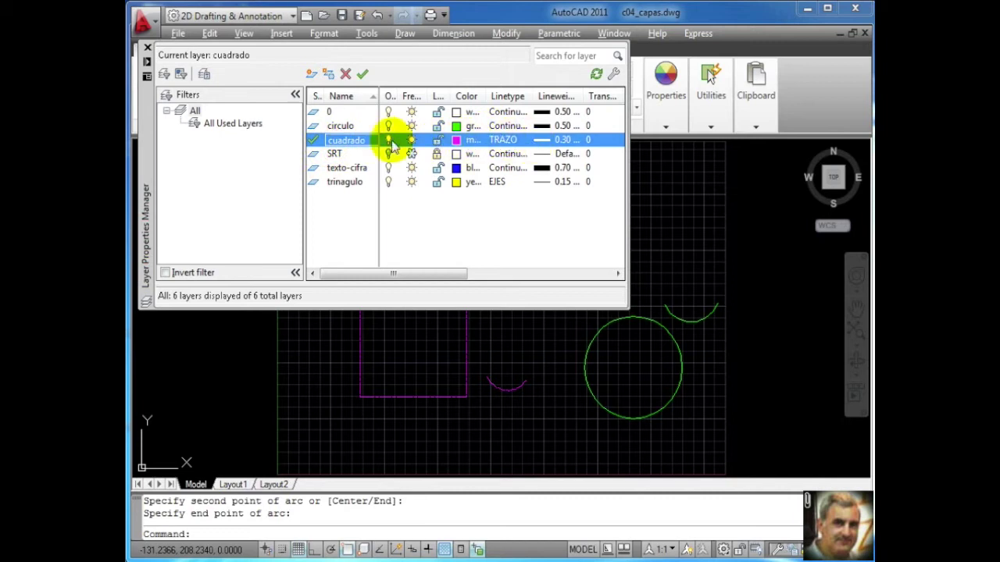
left_click(348, 183)
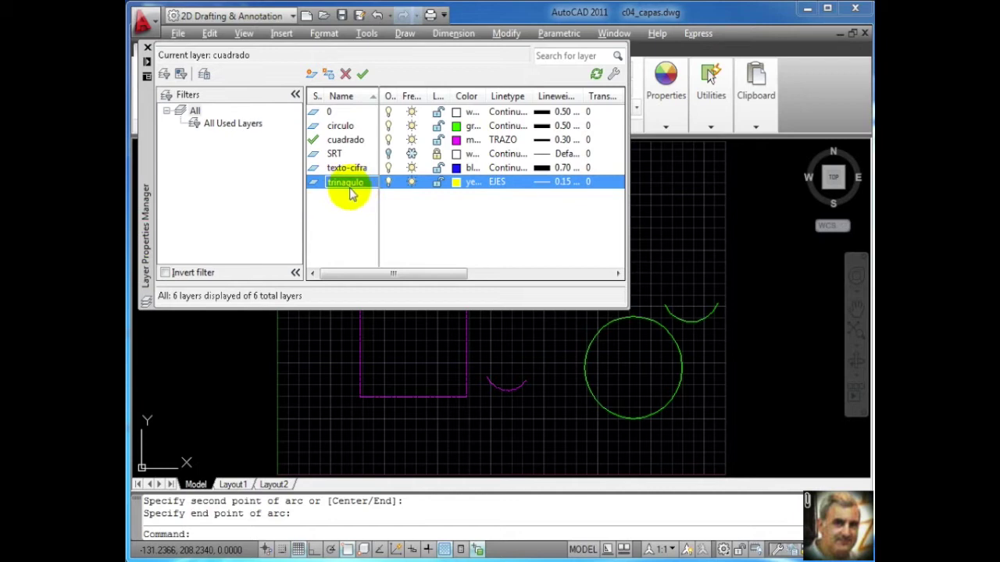
left_click(362, 74)
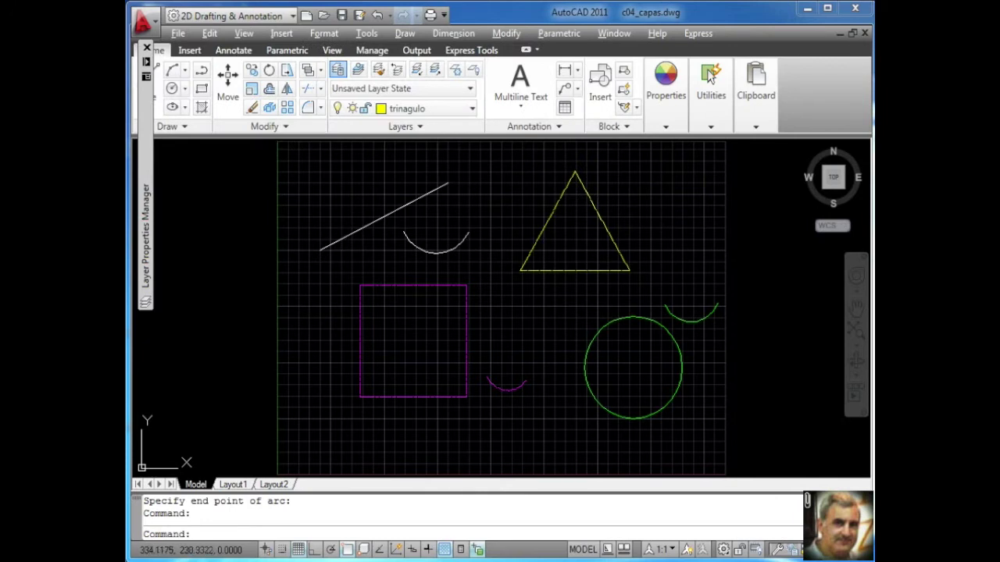
Draw a small downward-bulging three-point arc to the right of the yellow triangle's upper half
left_click(172, 88)
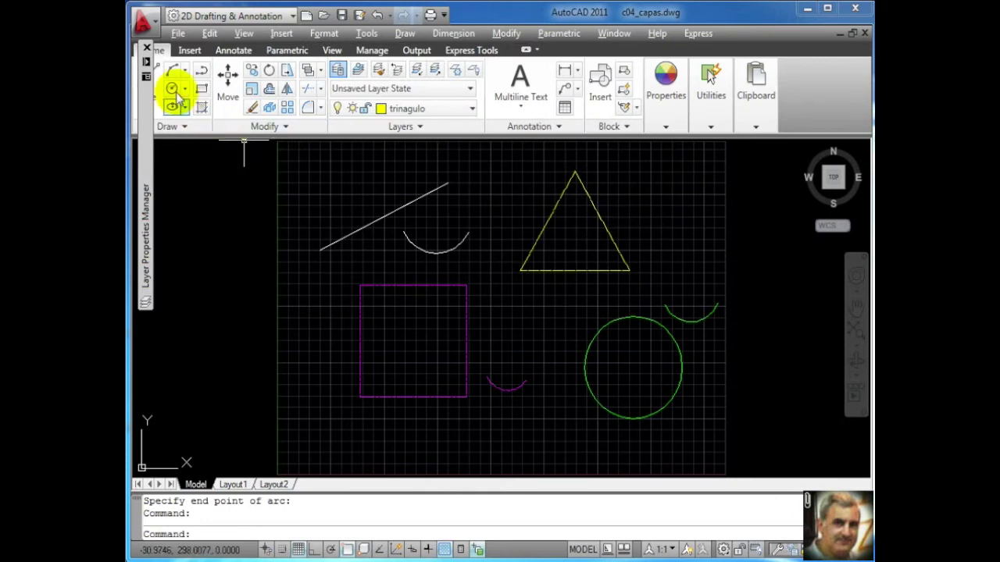
left_click(628, 202)
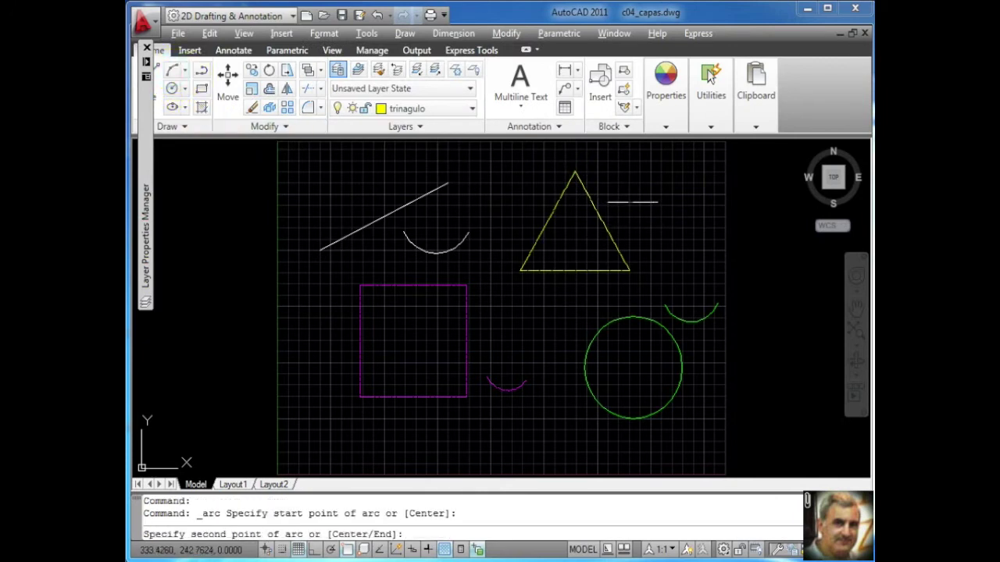
left_click(647, 216)
left_click(676, 199)
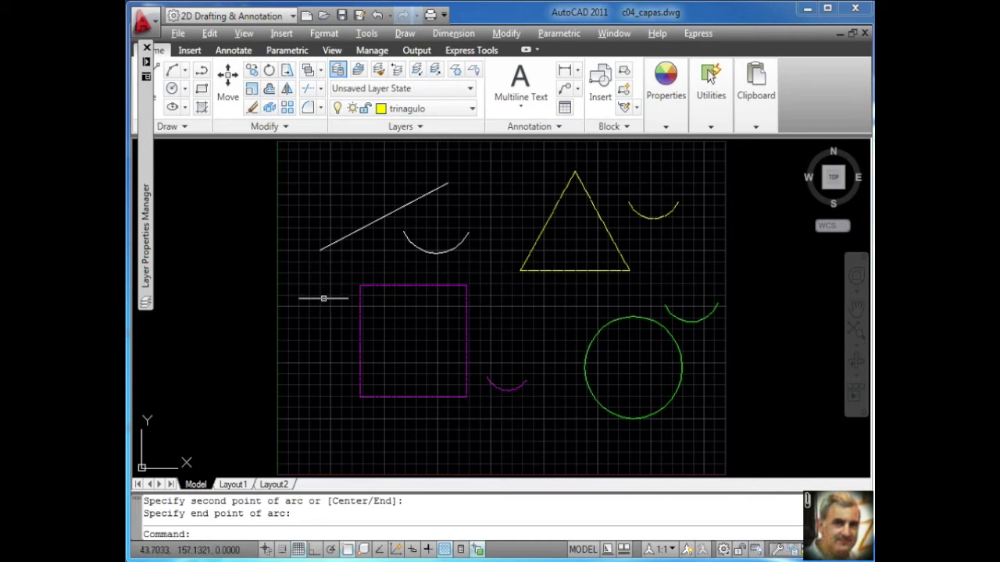
left_click(470, 108)
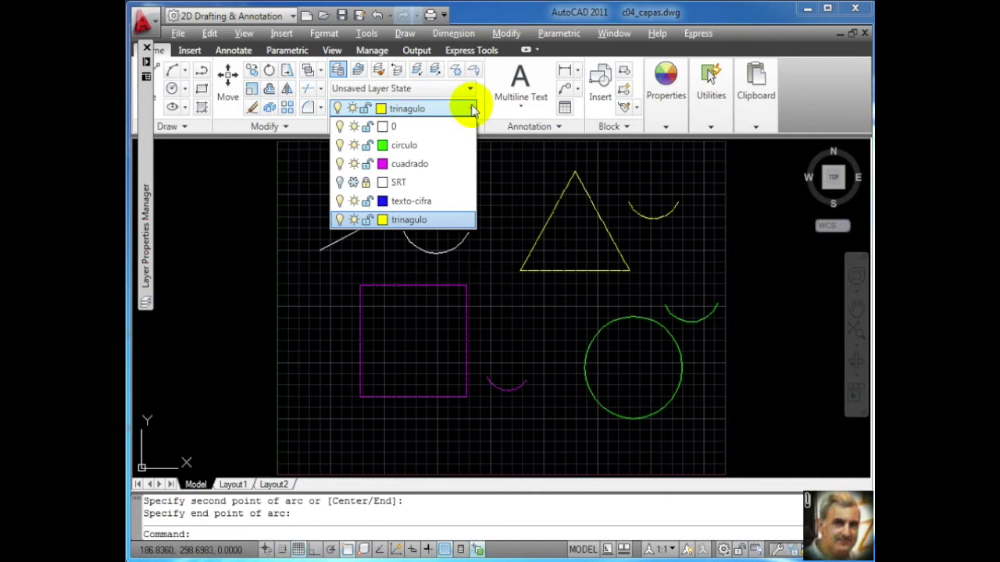
left_click(428, 110)
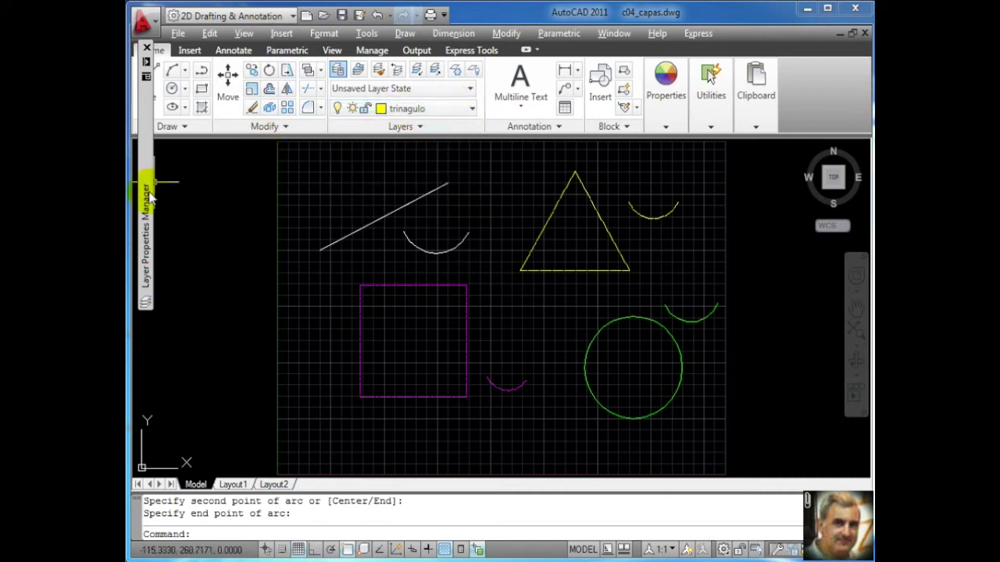
mouse_move(146, 190)
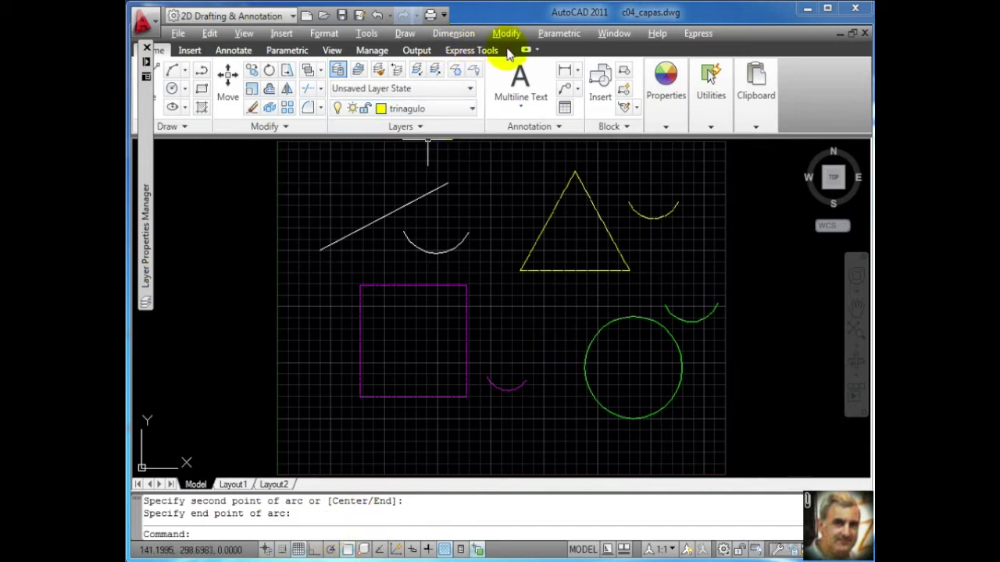
left_click(613, 34)
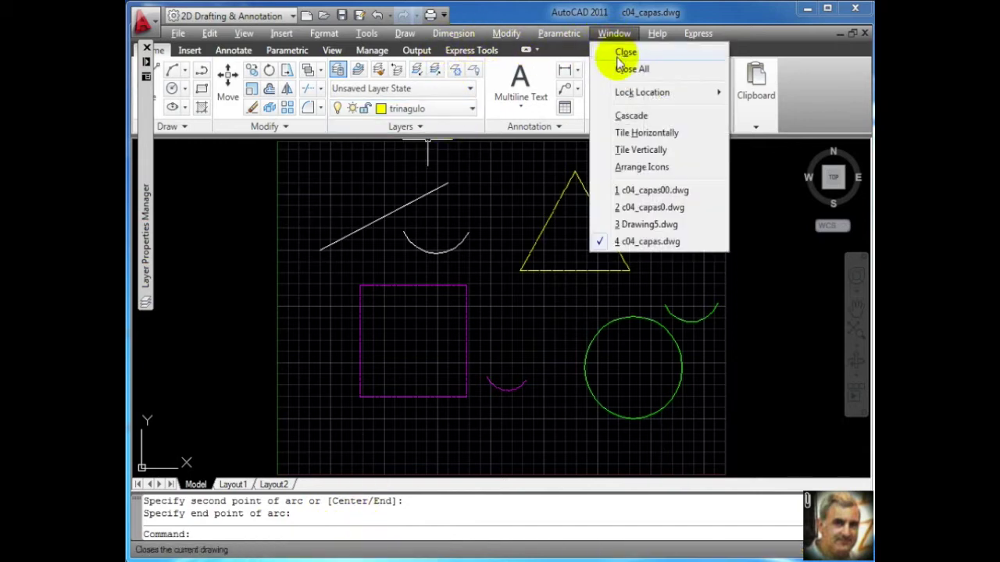
left_click(609, 33)
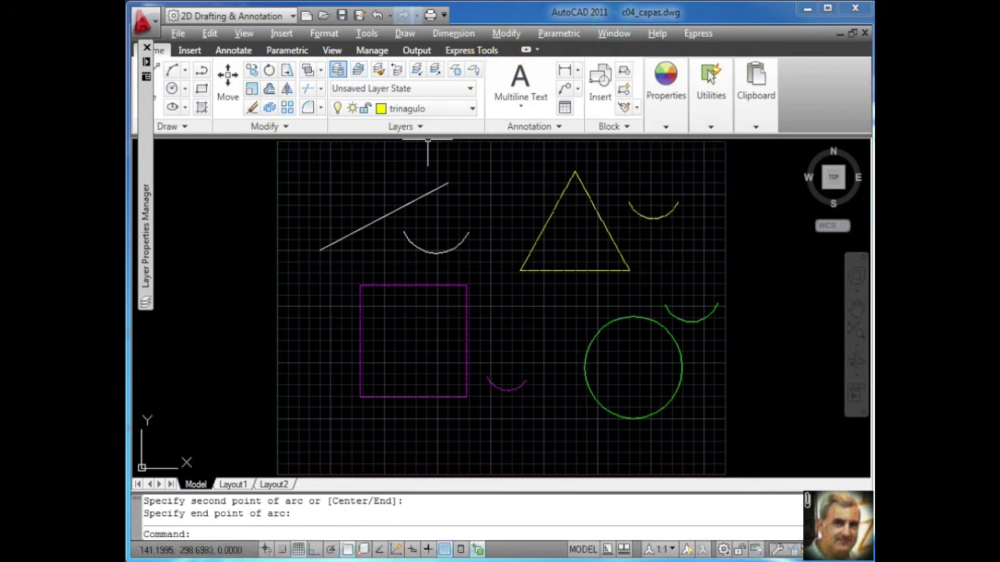
Start a new blank drawing
mouse_move(144, 129)
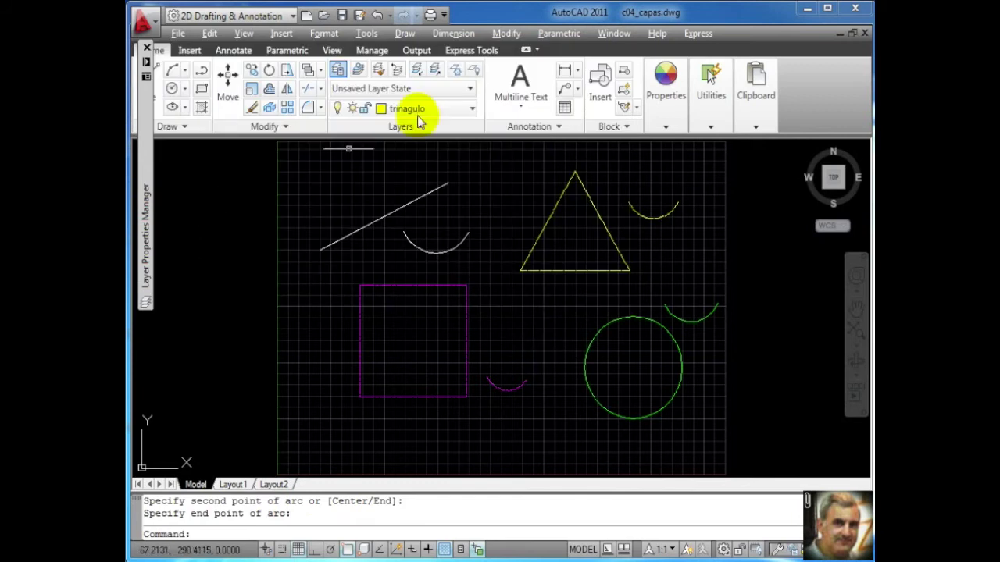
left_click(307, 17)
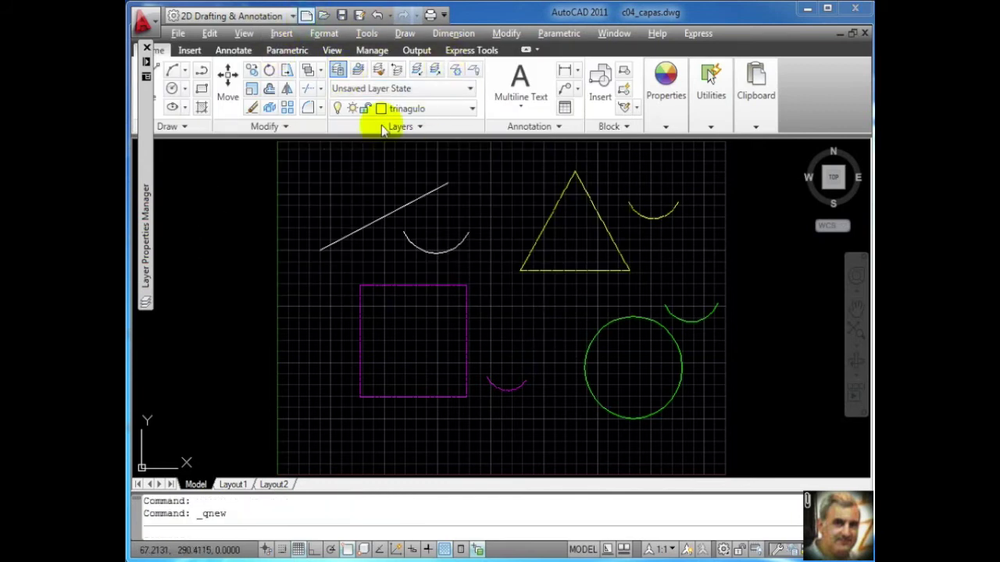
left_click(563, 390)
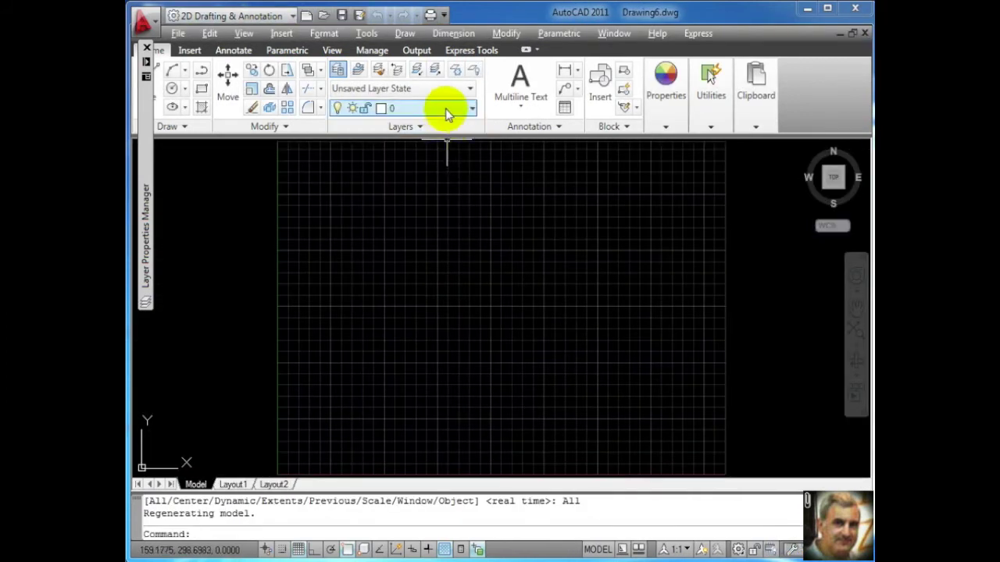
Create a layer named Trazo and check which linetypes are loaded for it, keeping its linetype
left_click(445, 109)
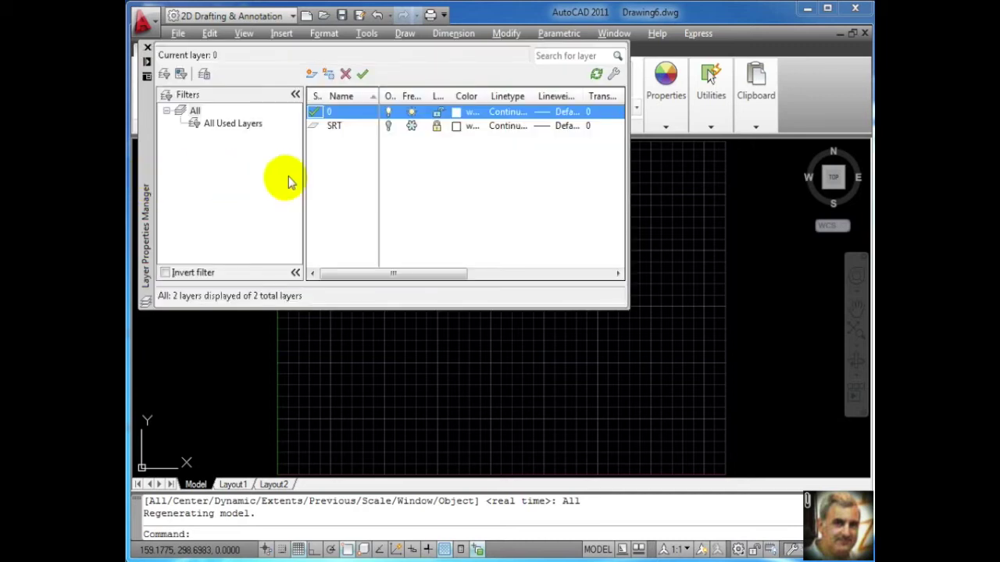
left_click(312, 74)
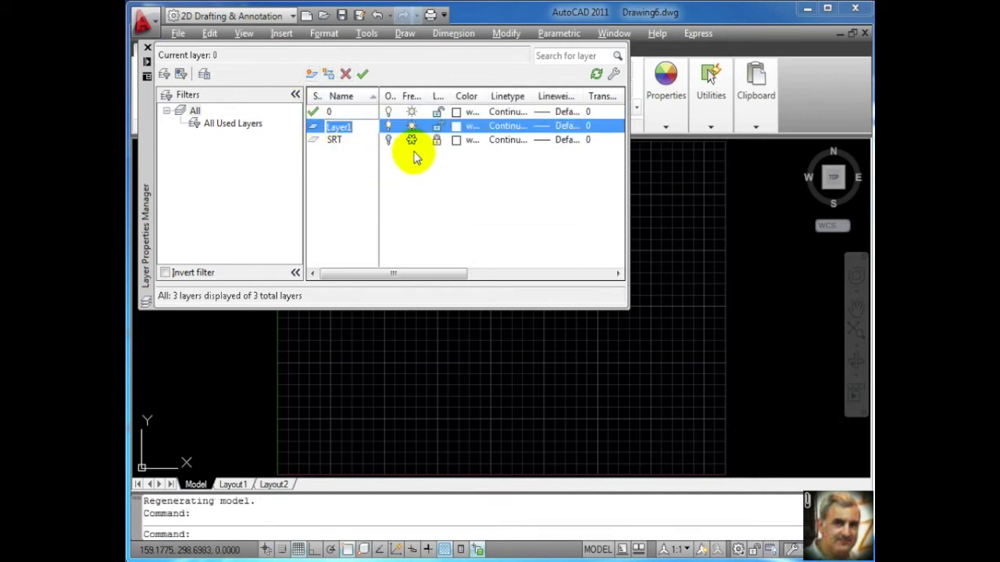
type("Traz")
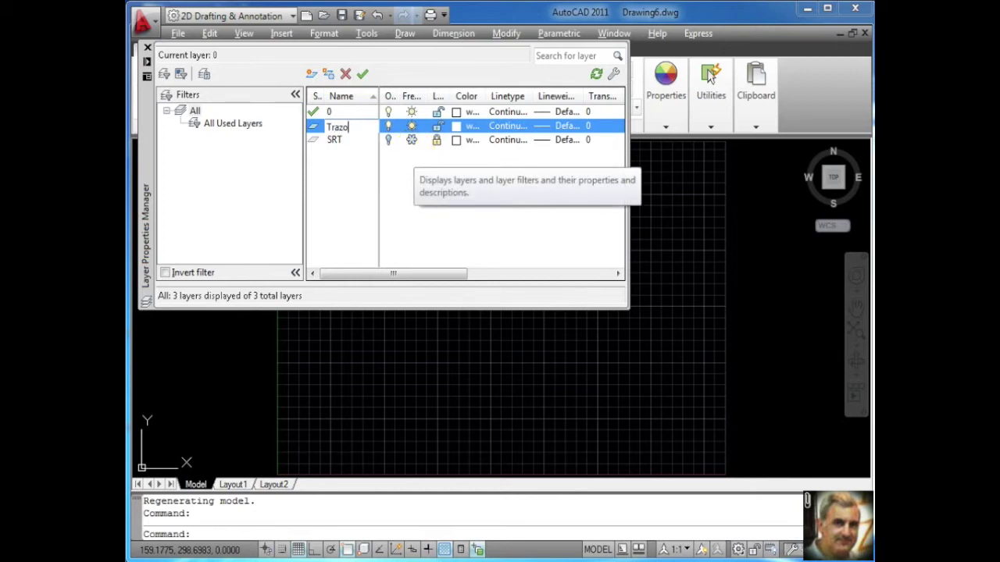
type("o")
left_click(511, 131)
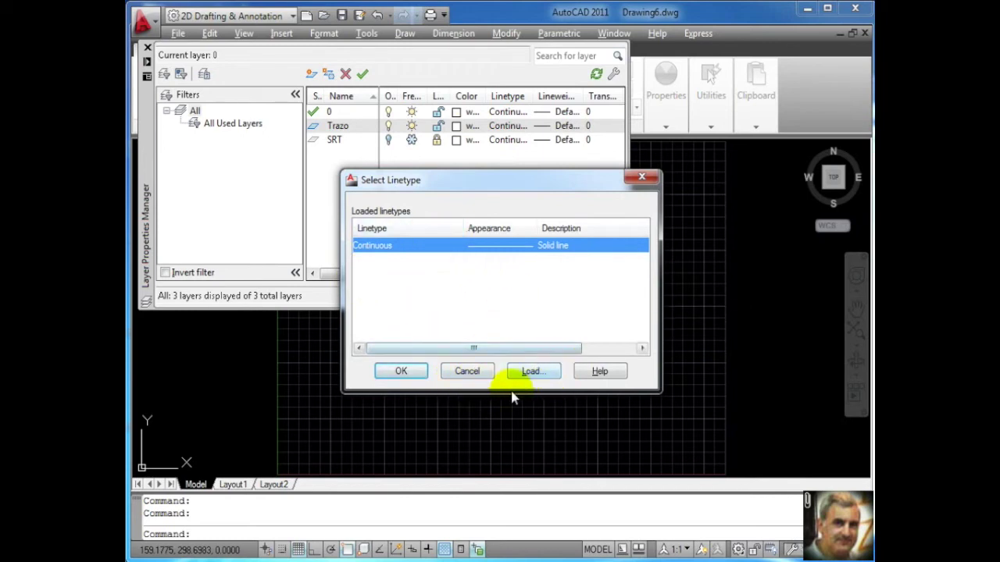
left_click(471, 372)
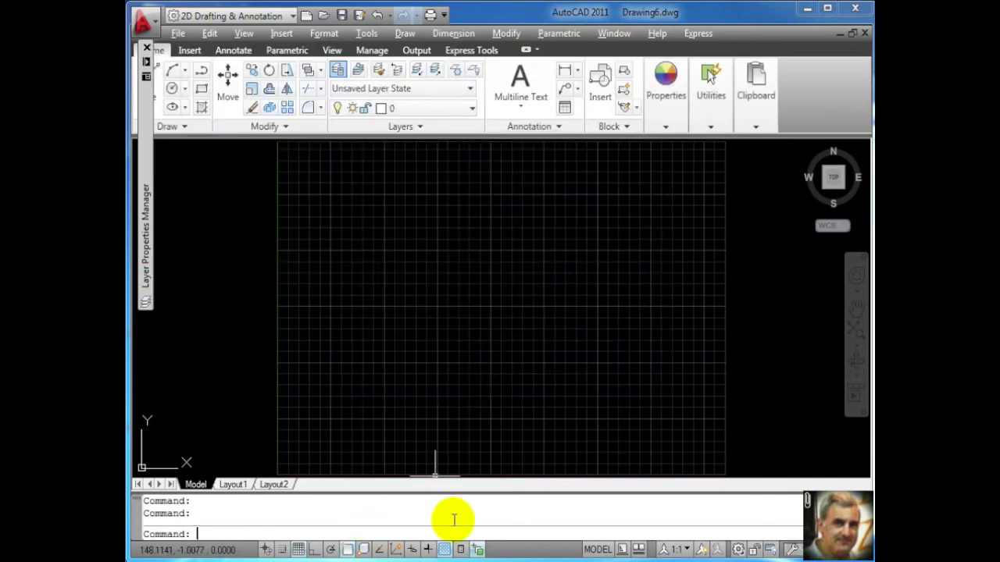
Run the command-line version of LINETYPE with the Create option and name the new linetype Trazos
type("-")
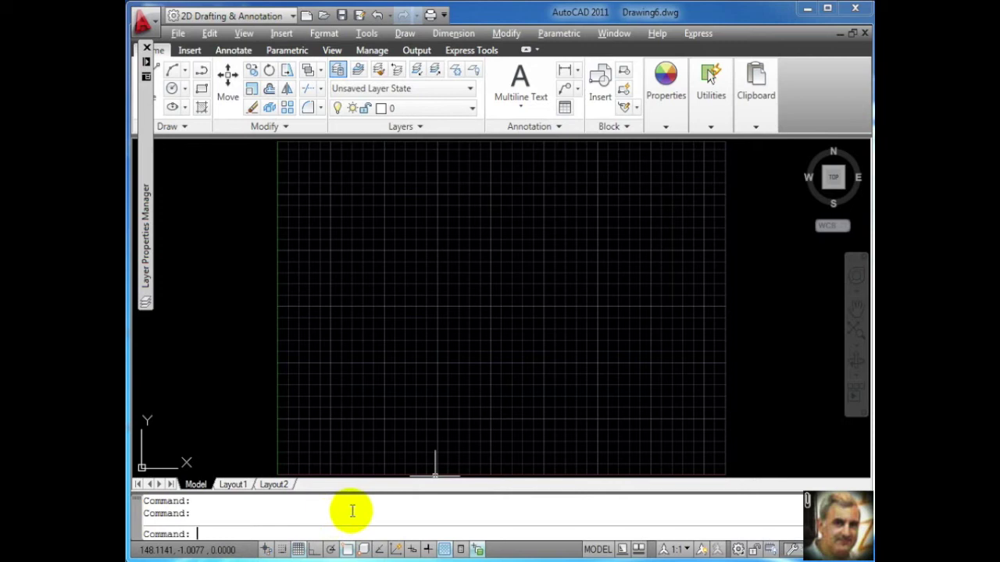
type("linetype")
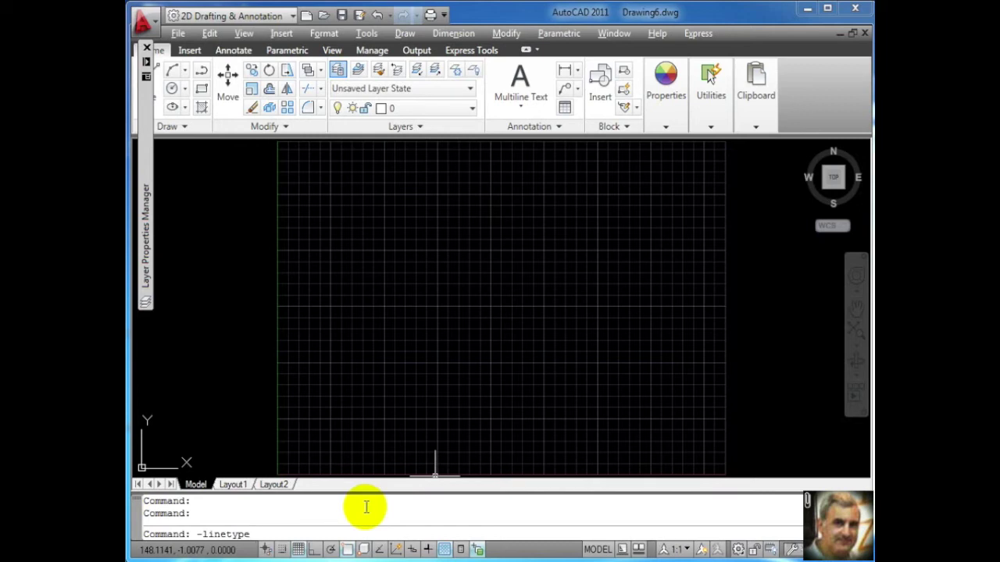
key("Return")
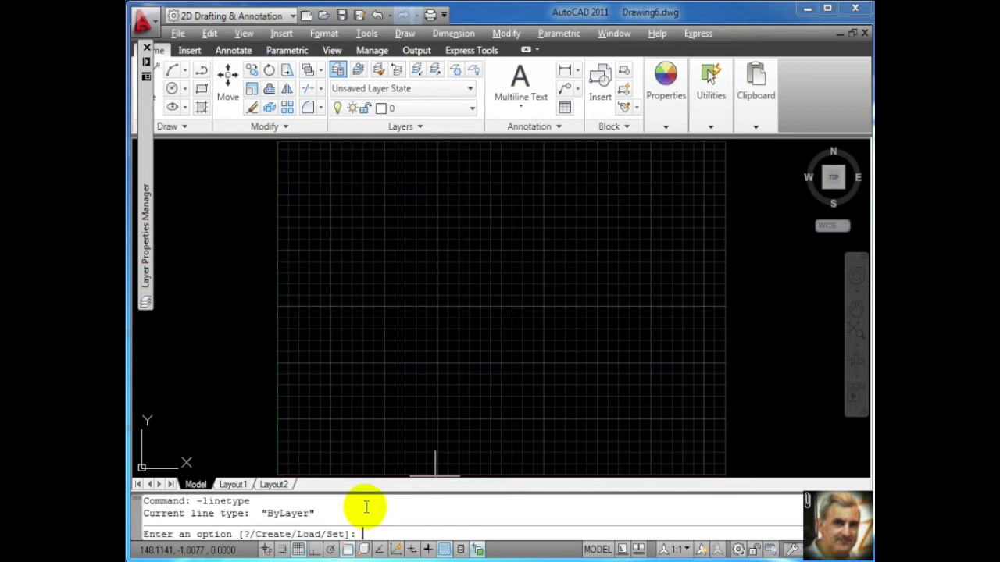
type("c")
key("Return")
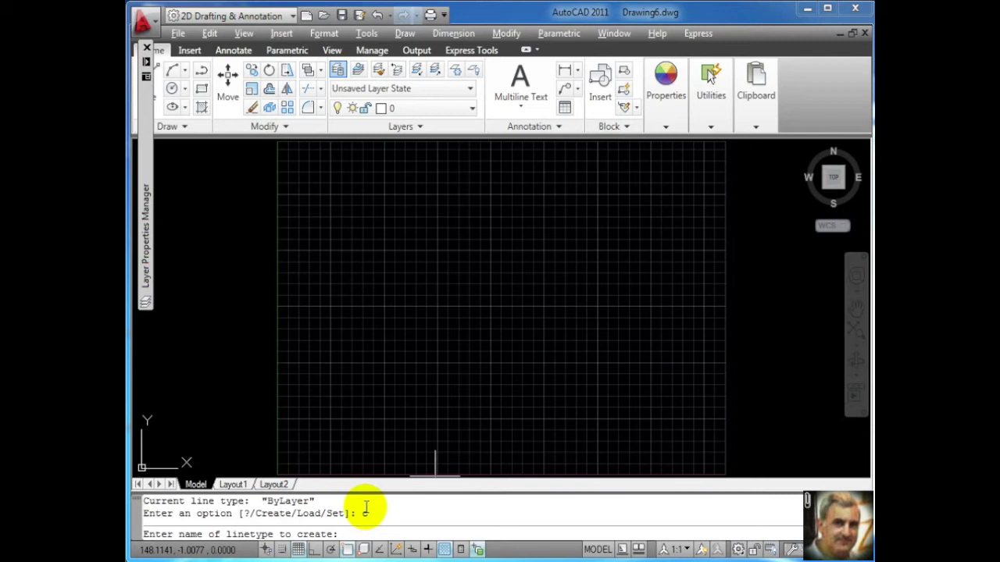
type("Trazos")
key("Return")
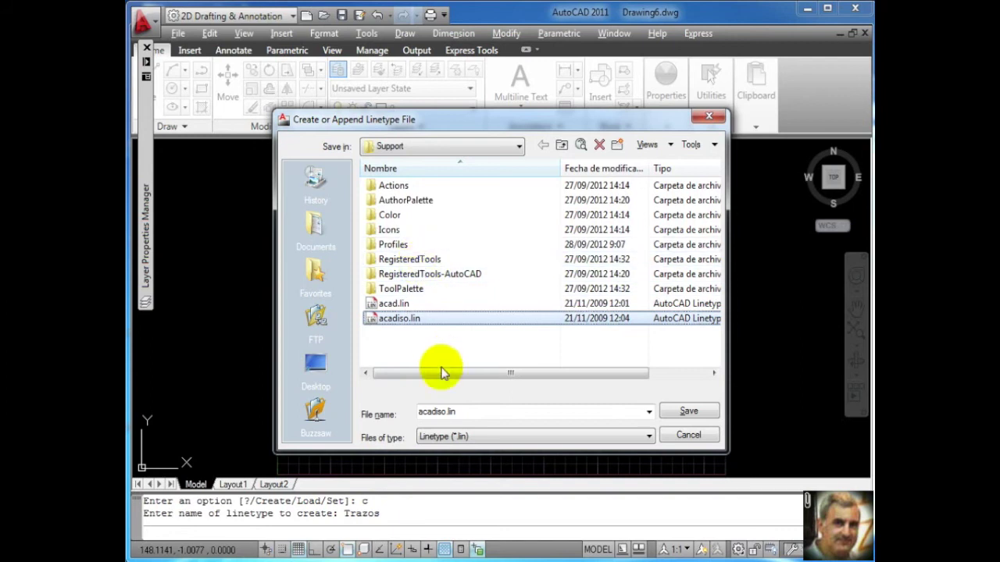
Save the linetype file on the Desktop as lineas-propias.lin
double_click(462, 412)
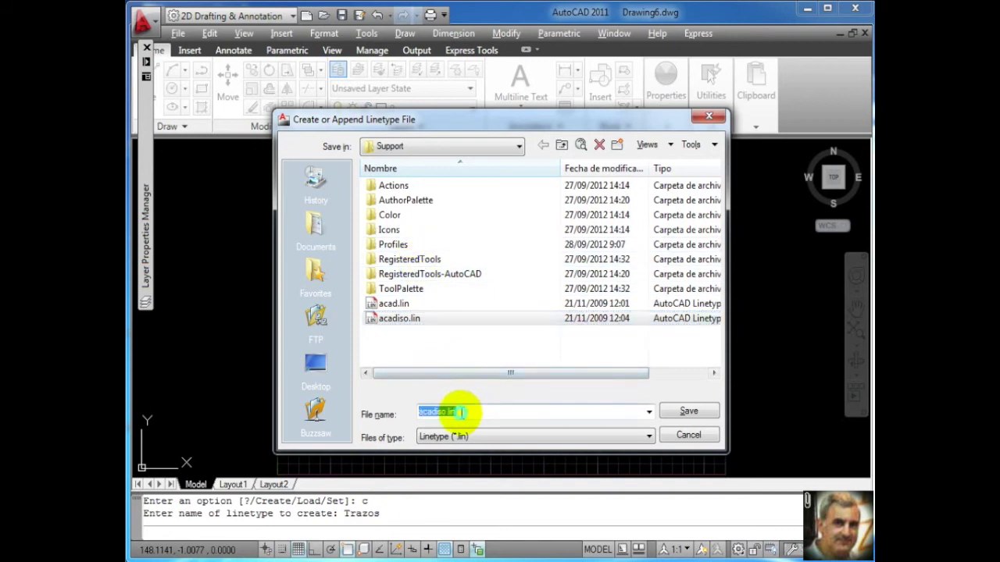
key("Right")
key("Left")
key("Left")
key("Left")
key("Left")
key("shift+Home")
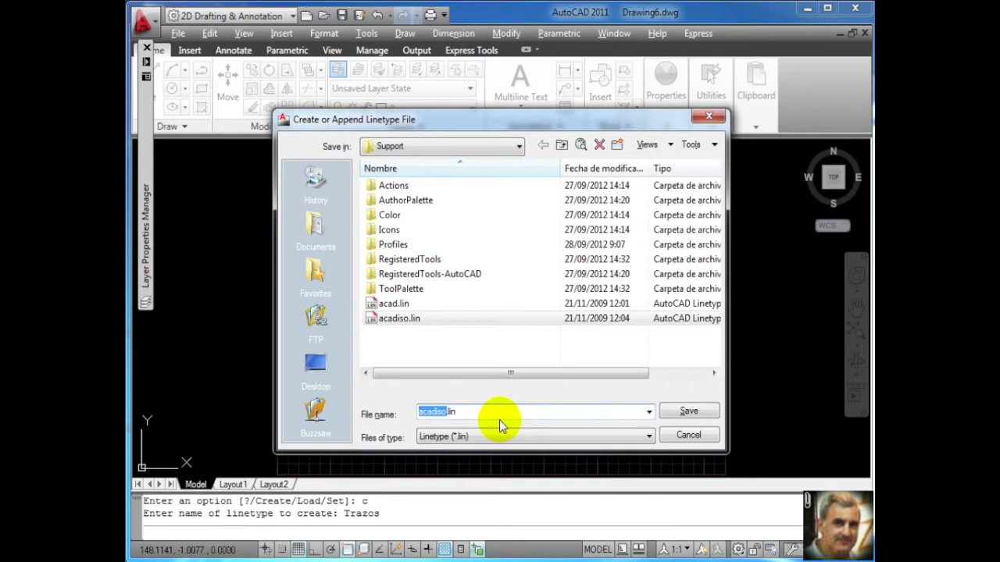
type("lineas")
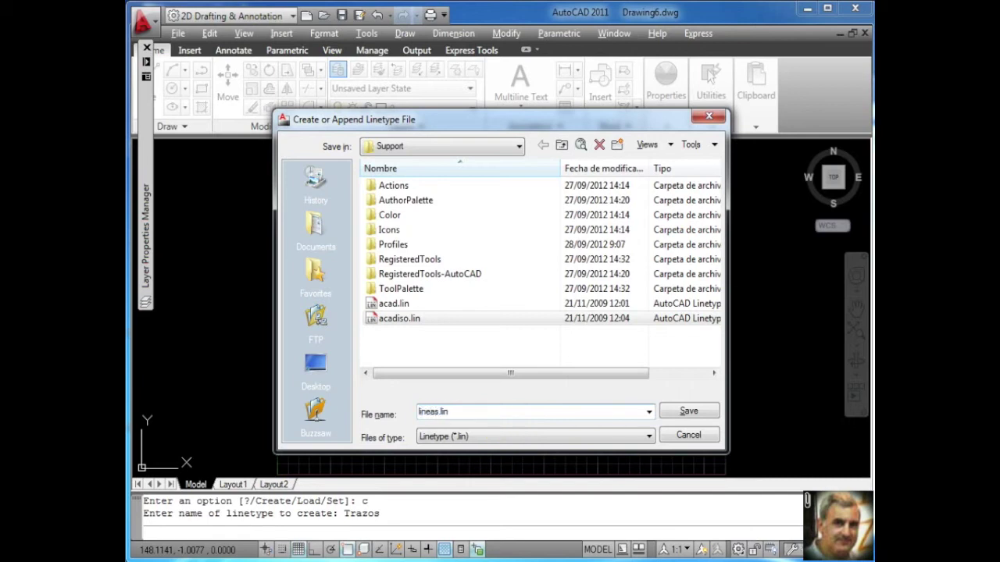
type("-propias")
left_click(315, 364)
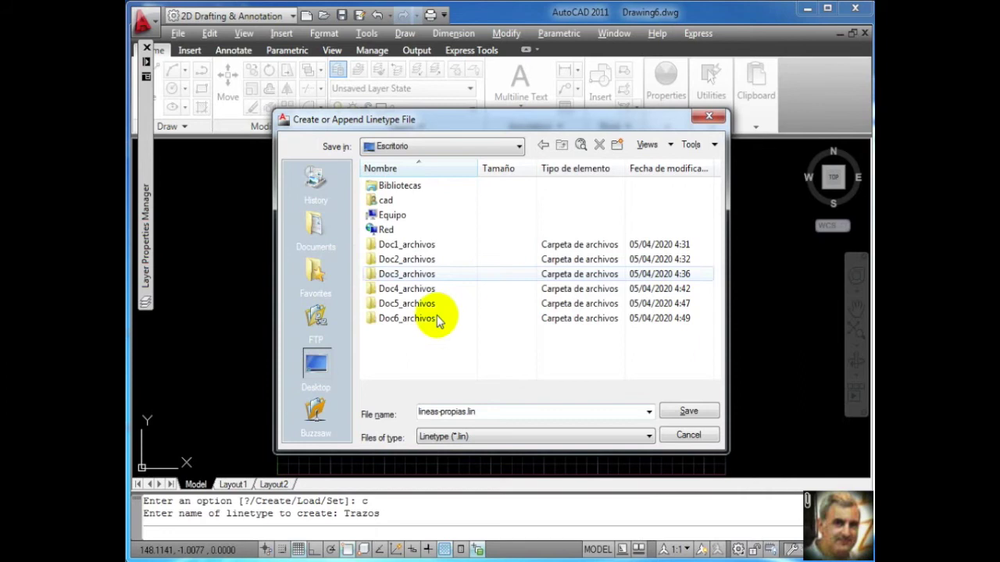
left_click(685, 414)
Enter "- - - - - trazo" as the linetype's descriptive text and define its pattern as 3,-1
left_click(318, 537)
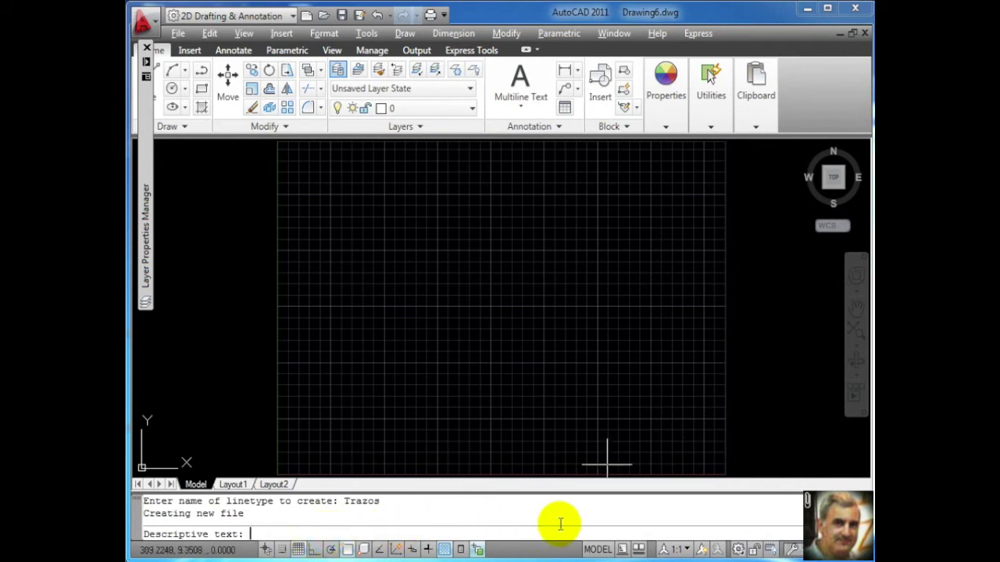
type("- - - - - -")
type("trazo")
key("Return")
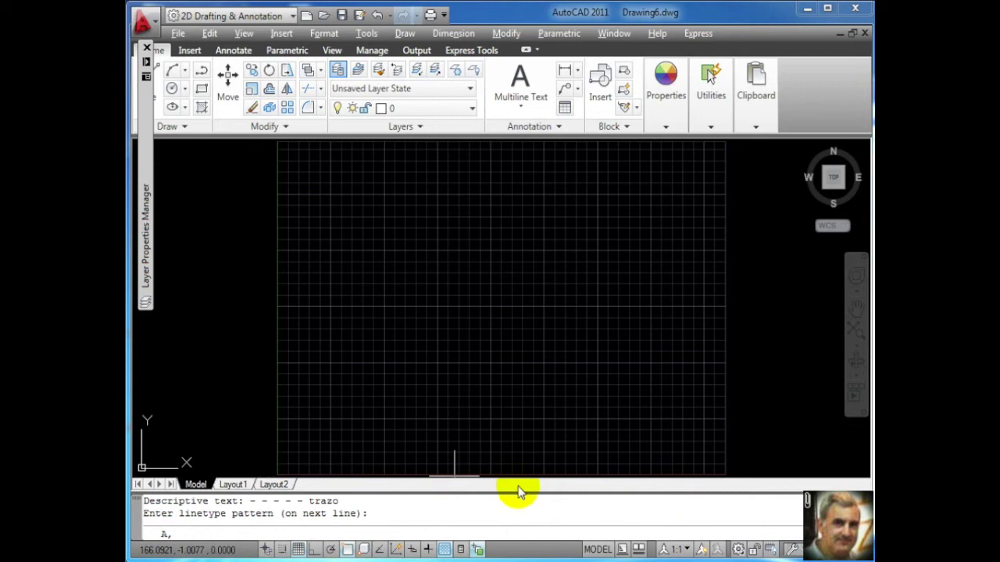
type("3,-1")
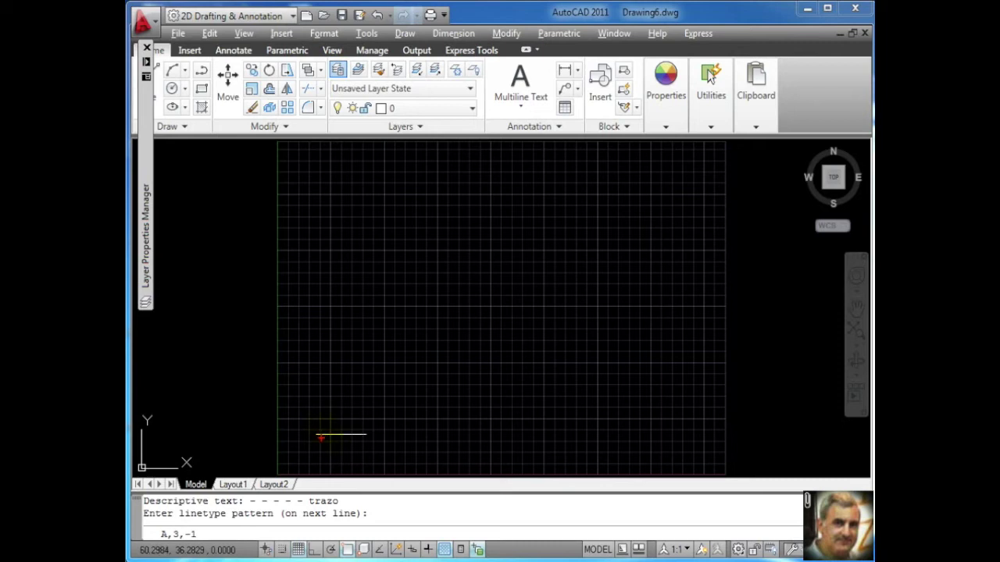
left_click(368, 450)
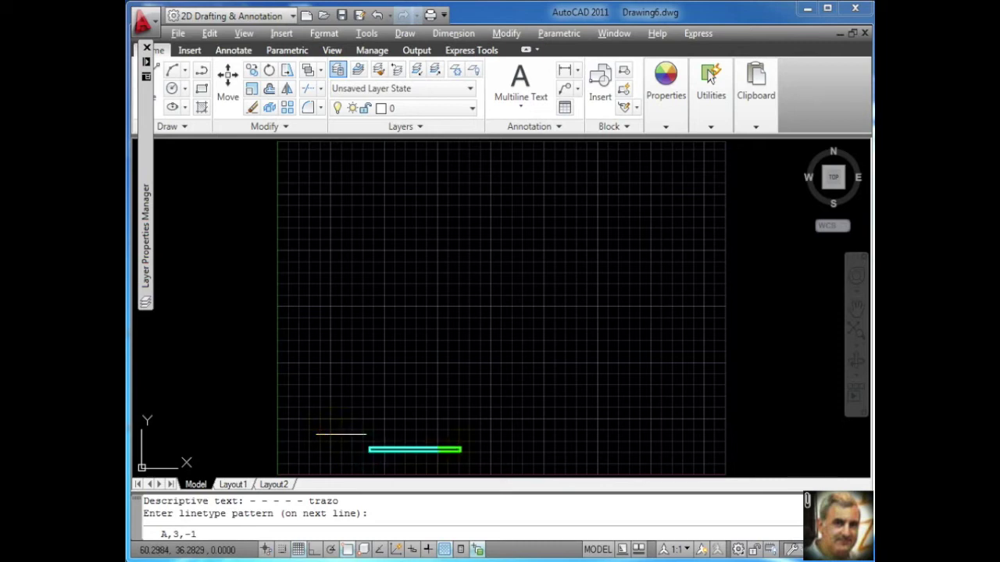
left_click(453, 451)
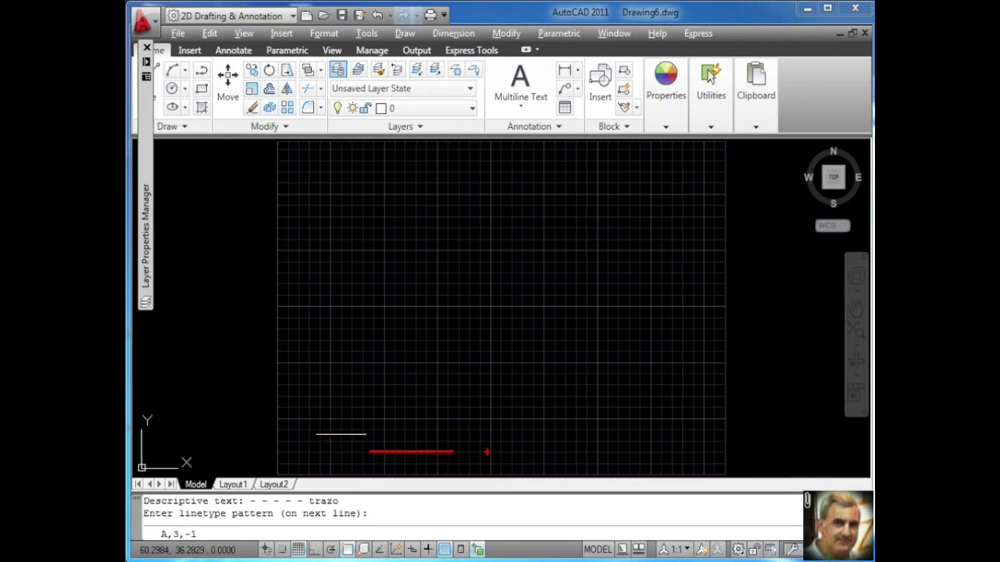
left_click(487, 452)
left_click_drag(560, 450, 561, 451)
type("t")
type("3")
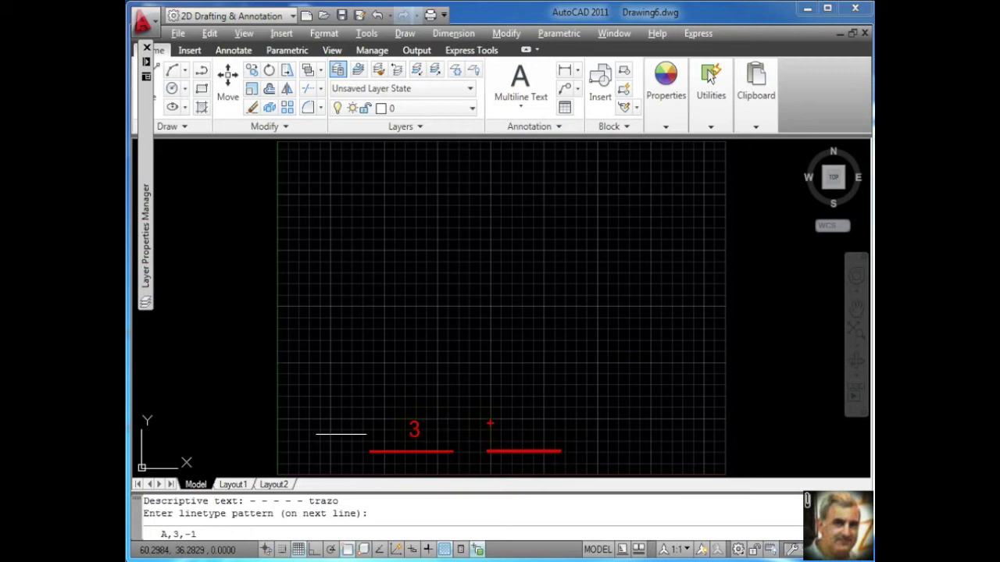
left_click_drag(519, 429, 520, 450)
type("3")
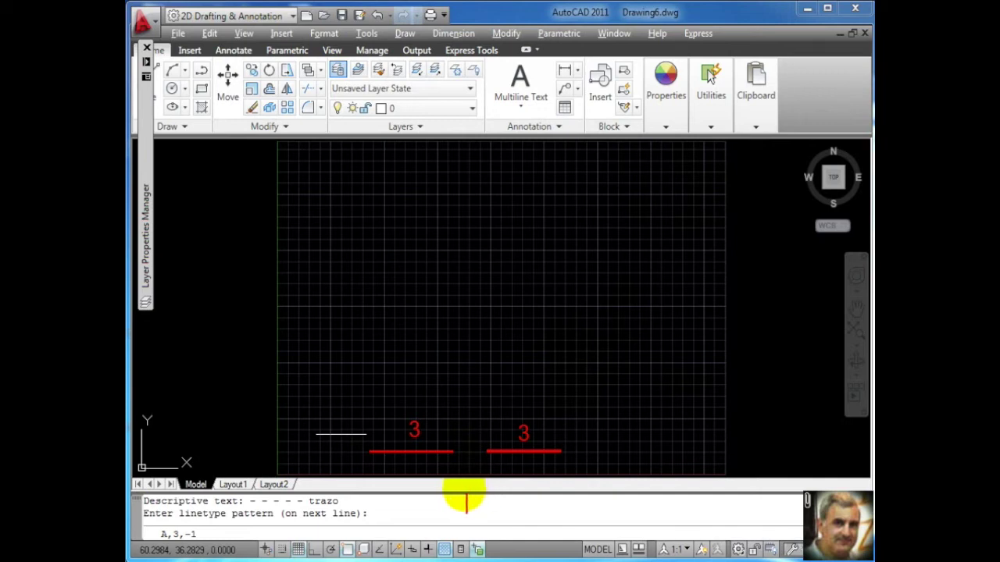
type("1")
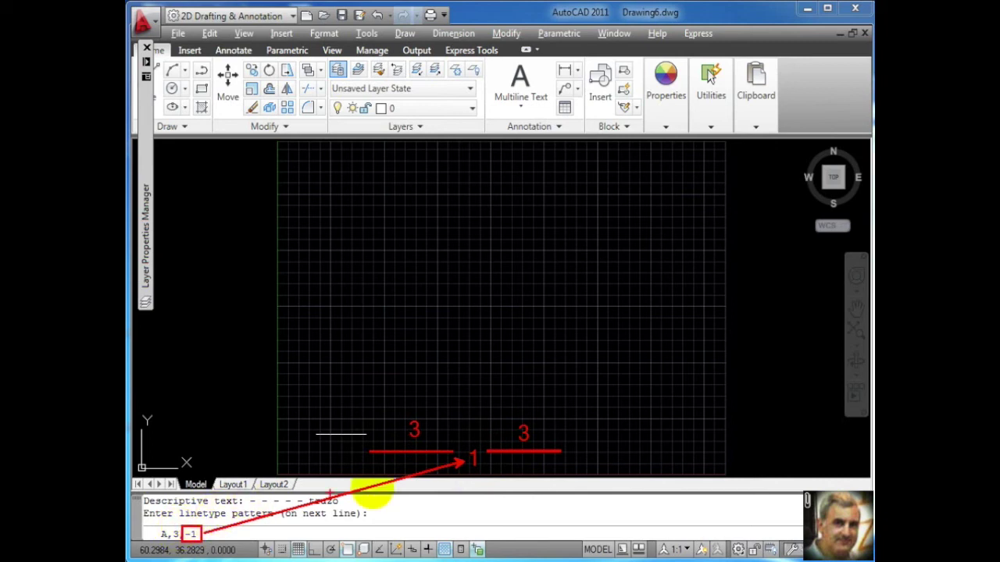
mouse_move(401, 432)
left_mouse_down()
mouse_move(223, 477)
mouse_move(173, 525)
left_mouse_up()
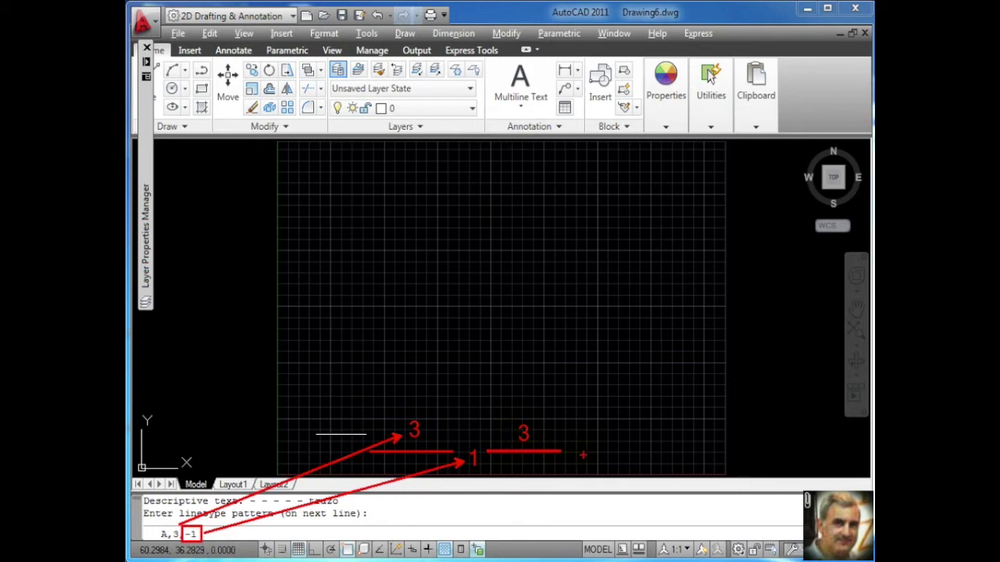
left_click(593, 450)
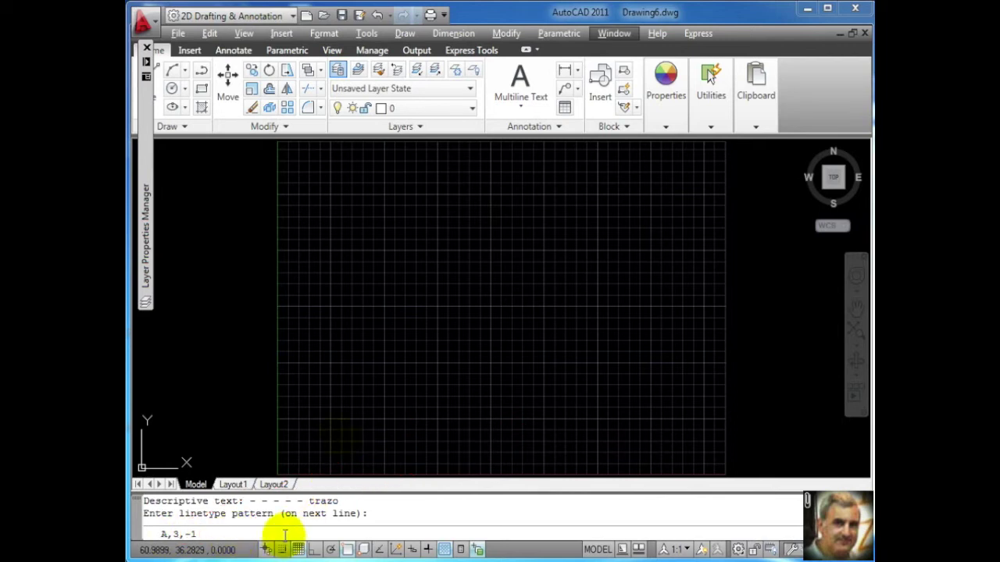
Accept the entered dash pattern to finish the Trazos linetype definition
key("Return")
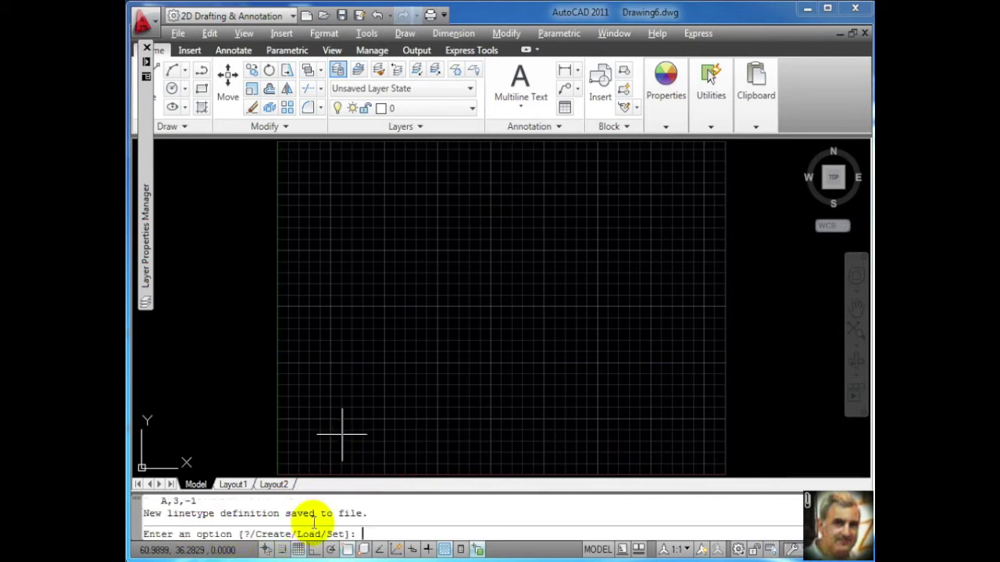
left_click_drag(286, 513, 361, 509)
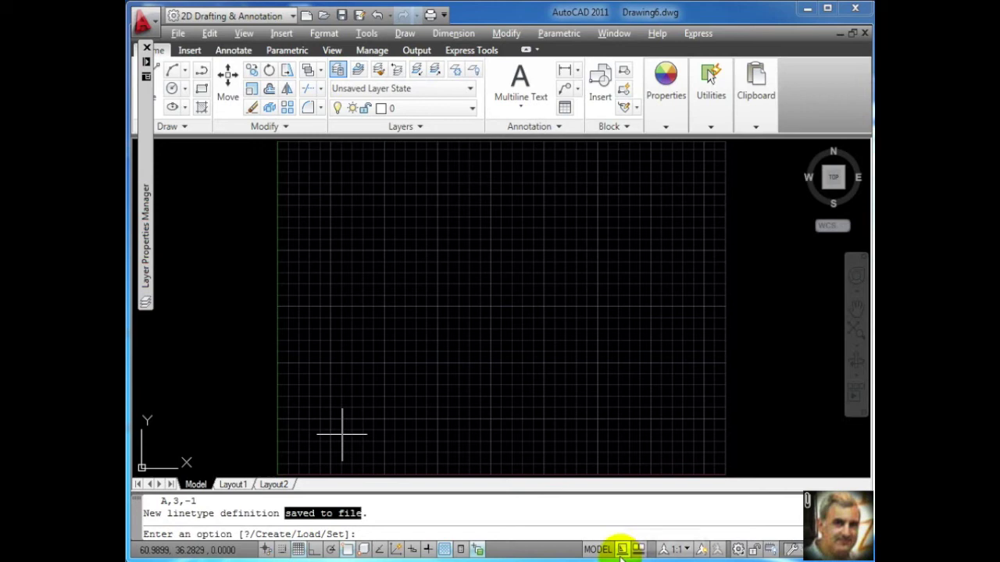
left_click_drag(217, 516, 285, 520)
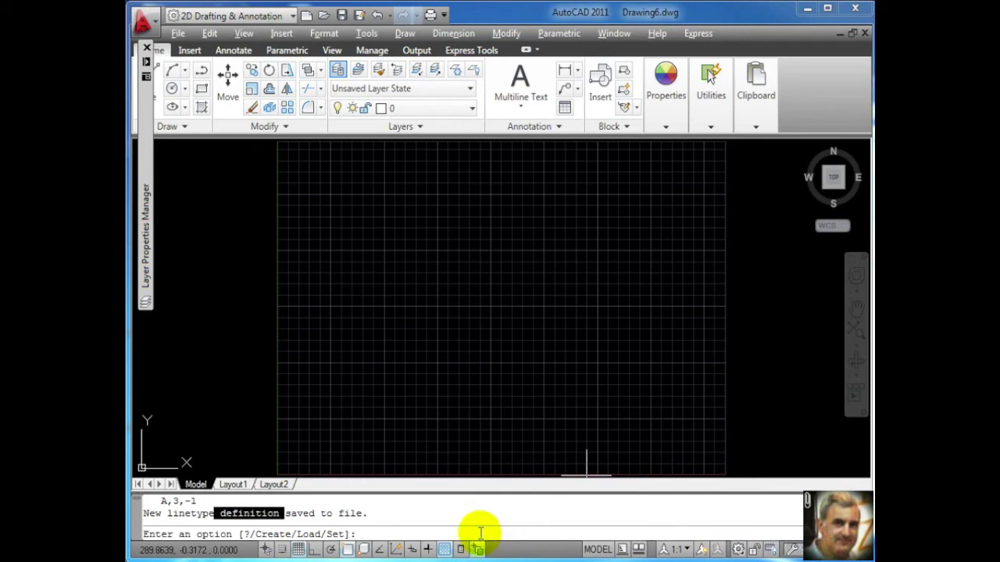
Create another linetype named Ejes and store it in lineas-propias.lin on the Desktop
type("c")
key("Return")
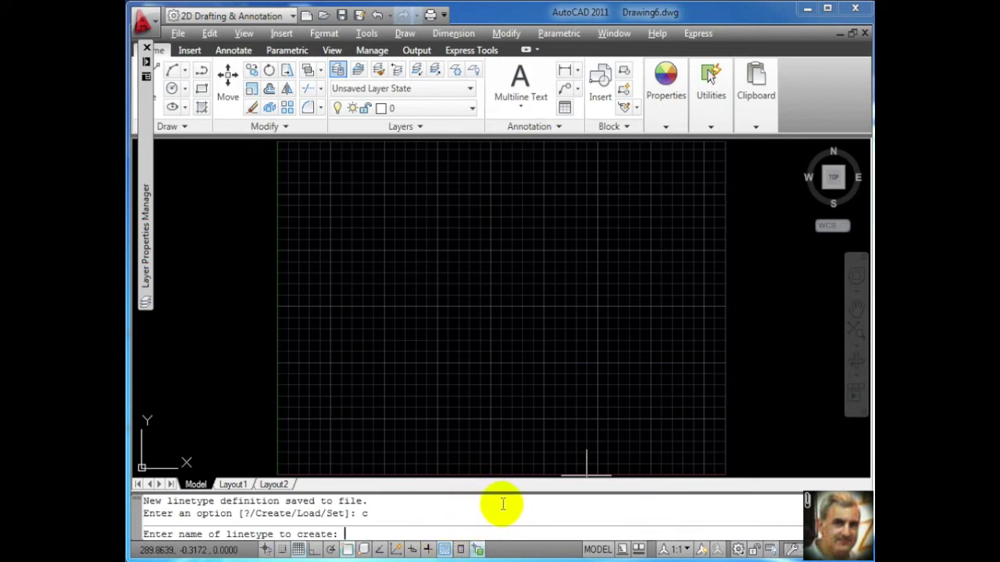
type("Ejes")
key("Return")
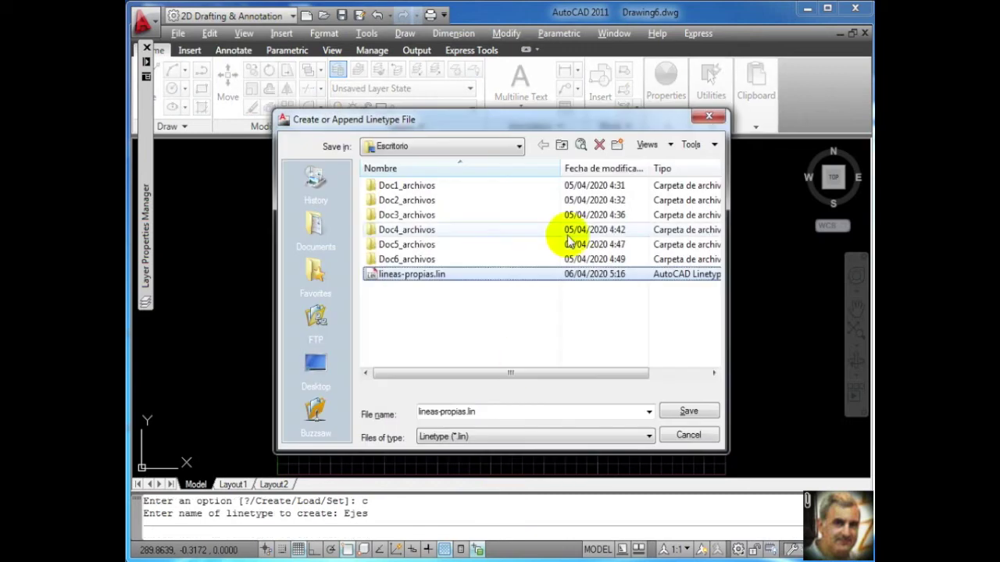
left_click(426, 279)
left_click(671, 413)
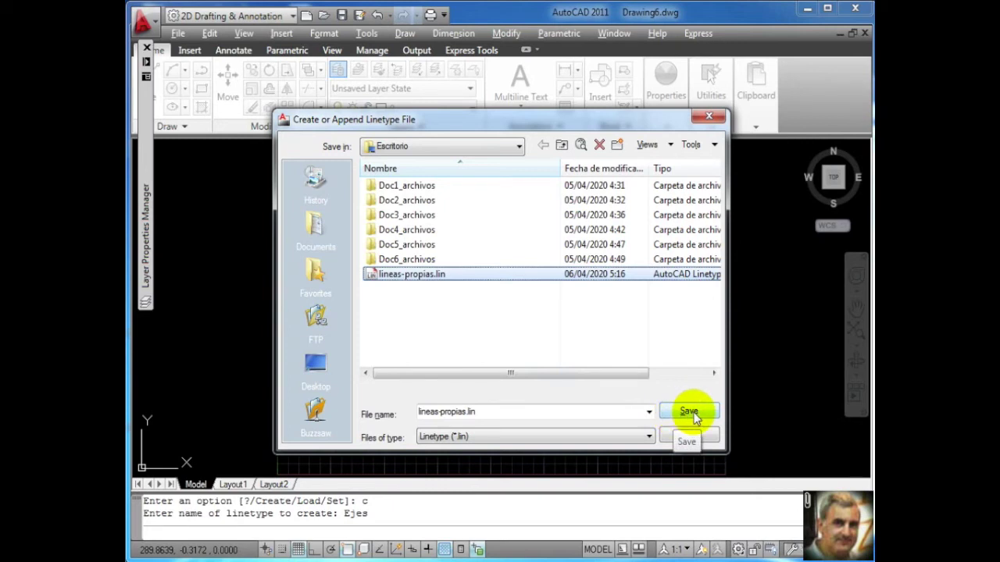
Store the Ejes linetype in lineas-propias.lin and enter "____ . ____ . ____ eje" as its descriptive text
left_click(691, 414)
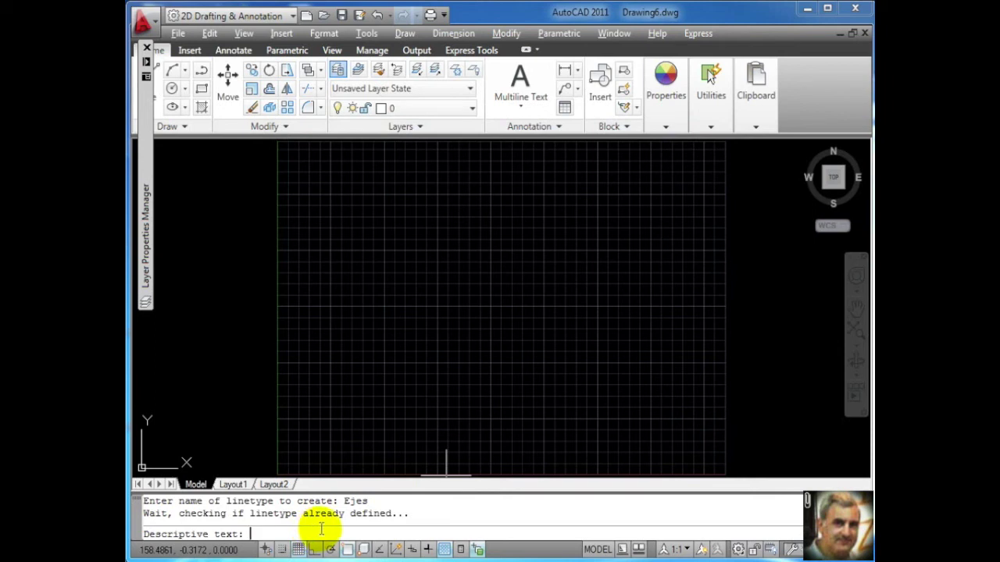
type("____")
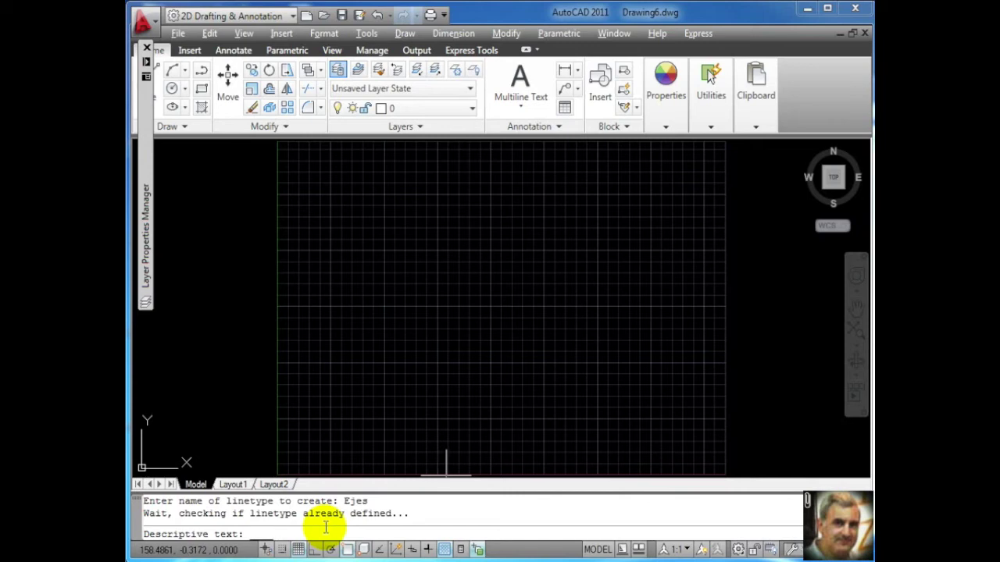
type(". ____ . ____ eje")
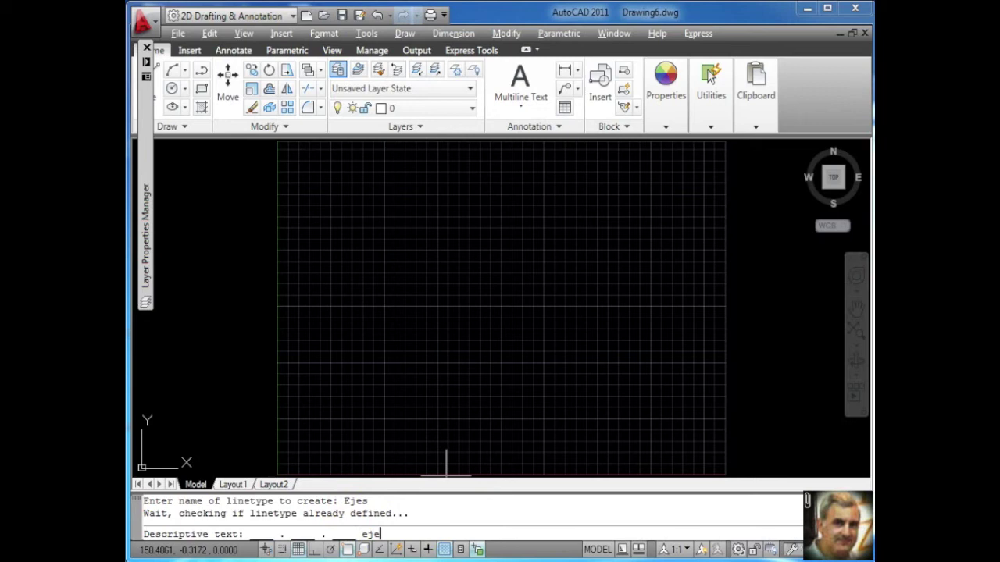
key("Return")
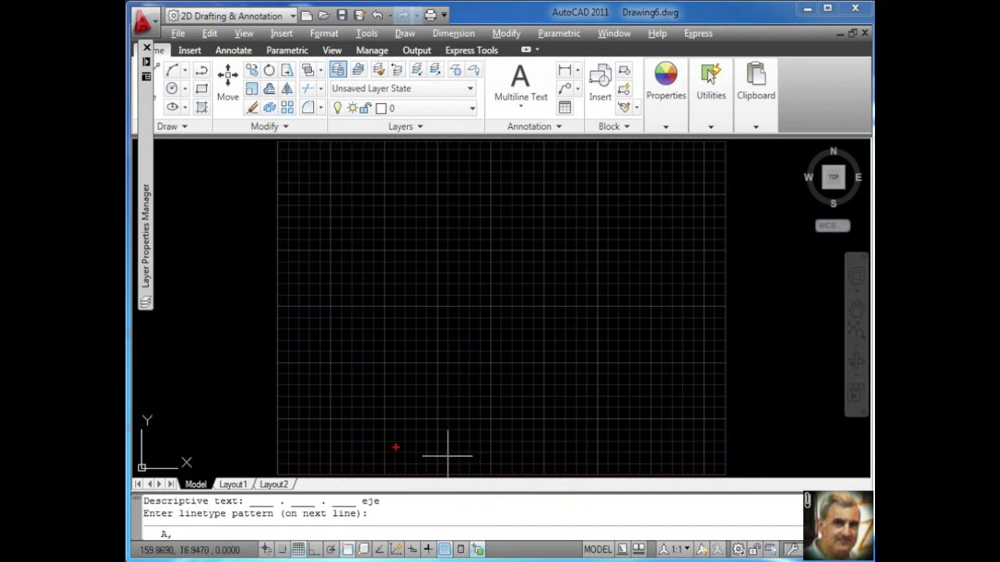
left_click_drag(373, 448, 439, 447)
left_click(448, 454)
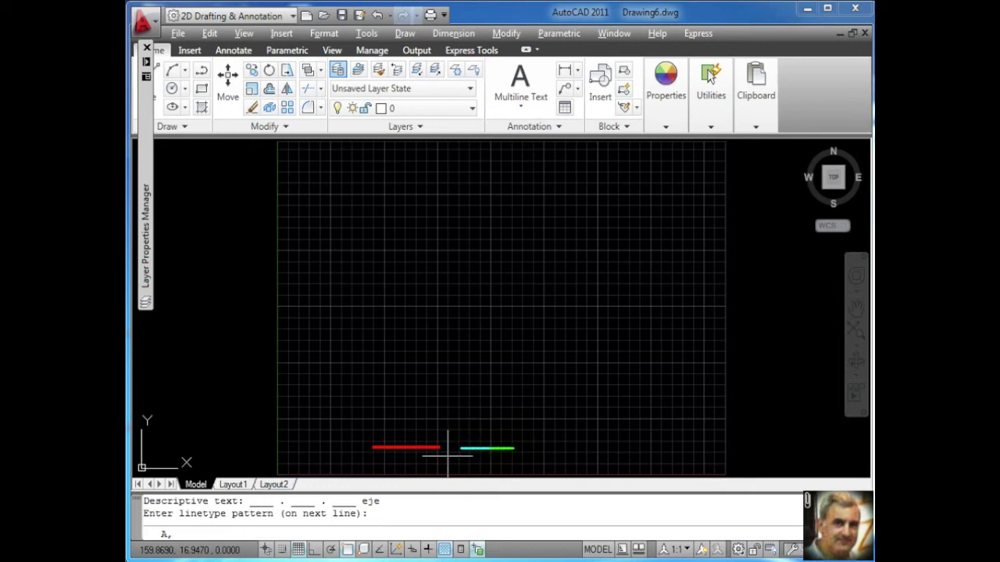
left_click(527, 447)
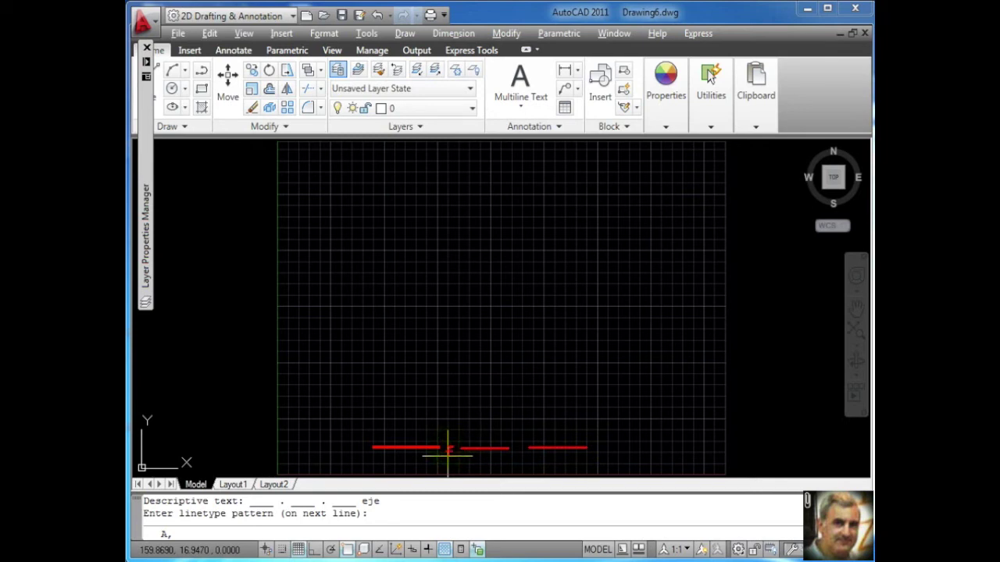
left_click(519, 448)
left_click(596, 447)
left_click(596, 447)
type("9")
left_click(428, 414)
key("t")
type("9")
left_click(491, 417)
type("t9")
left_click(569, 427)
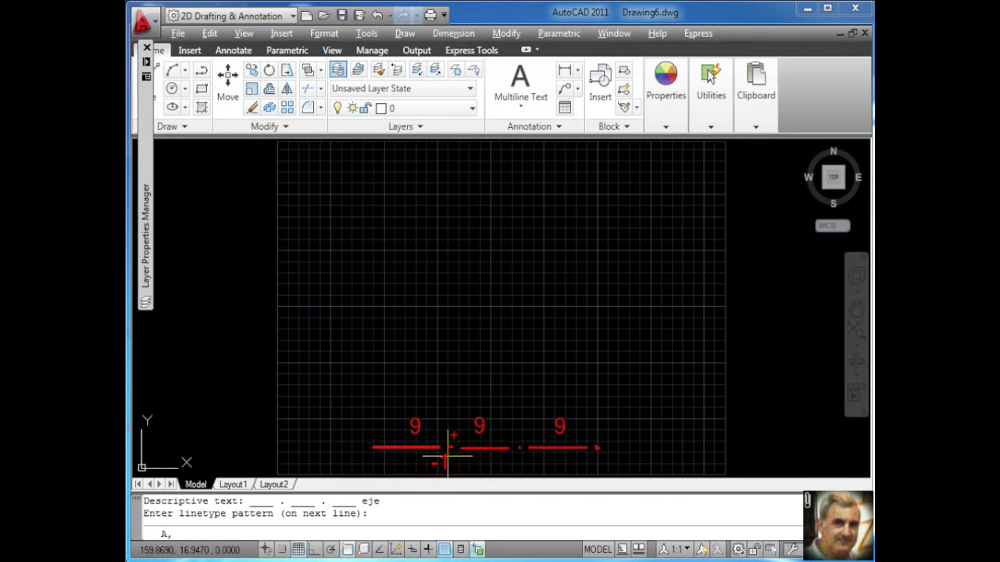
left_click_drag(456, 402, 451, 434)
left_click_drag(463, 377, 462, 380)
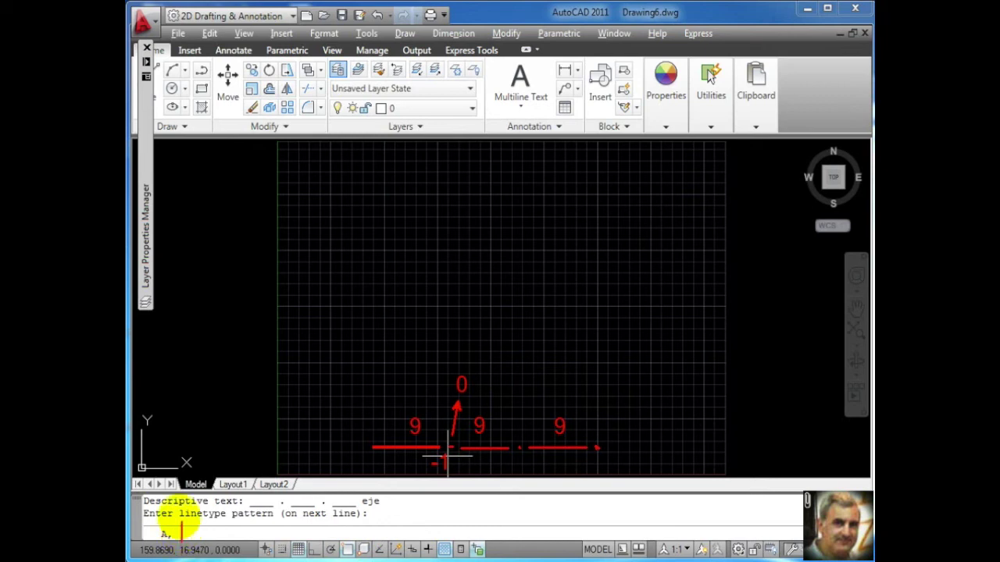
type("9")
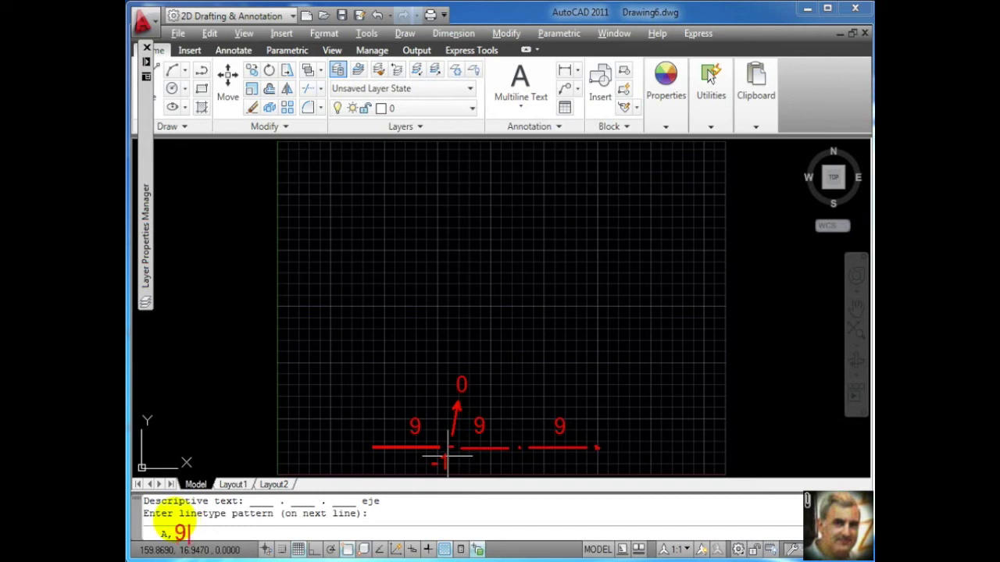
type(".")
type("-1")
type(",")
type("0")
type(",")
type("-1")
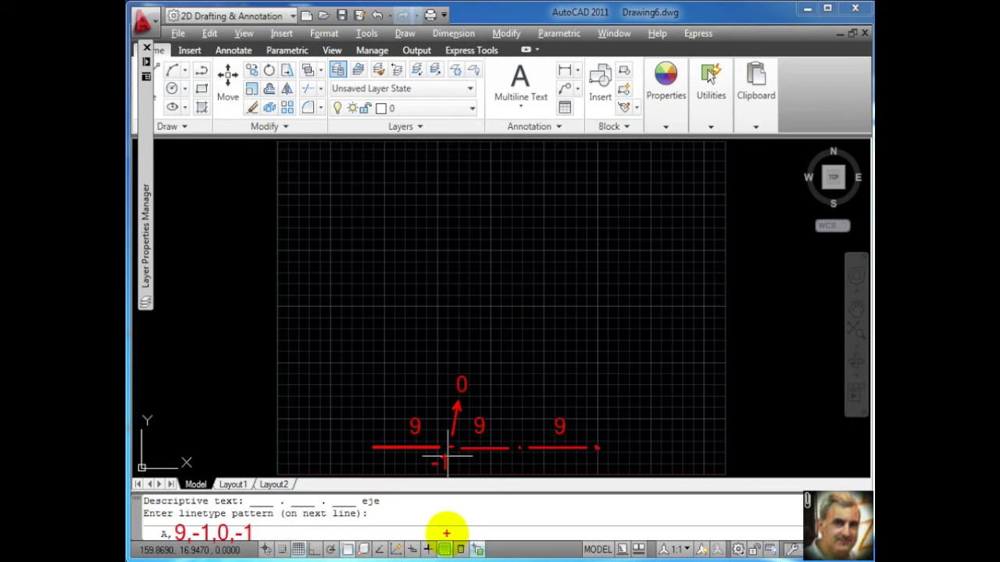
key("Escape")
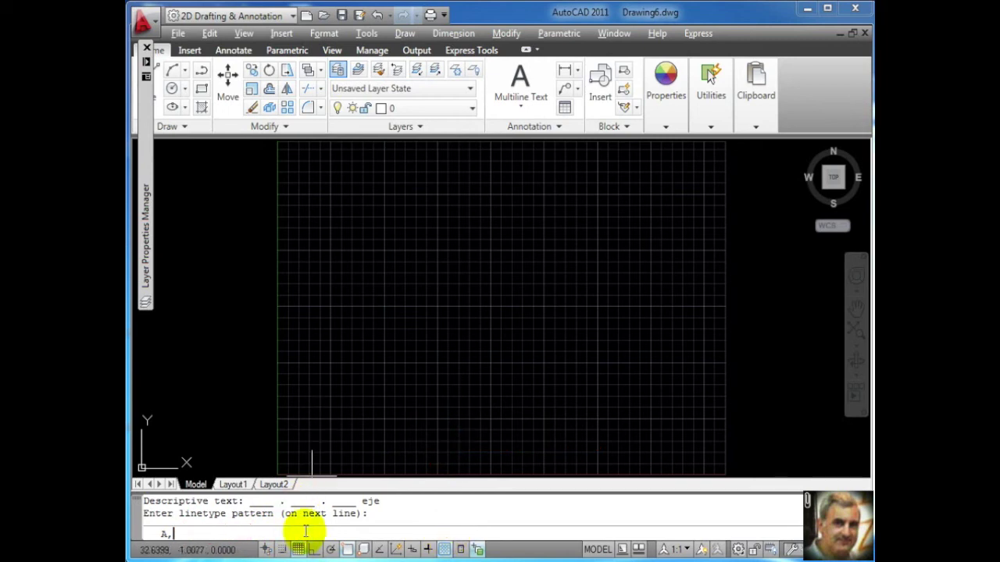
Define the Ejes linetype pattern as 9,-1,0,-1 and finish the Linetype command
type("9,-1,,-1")
key("Left")
type("0")
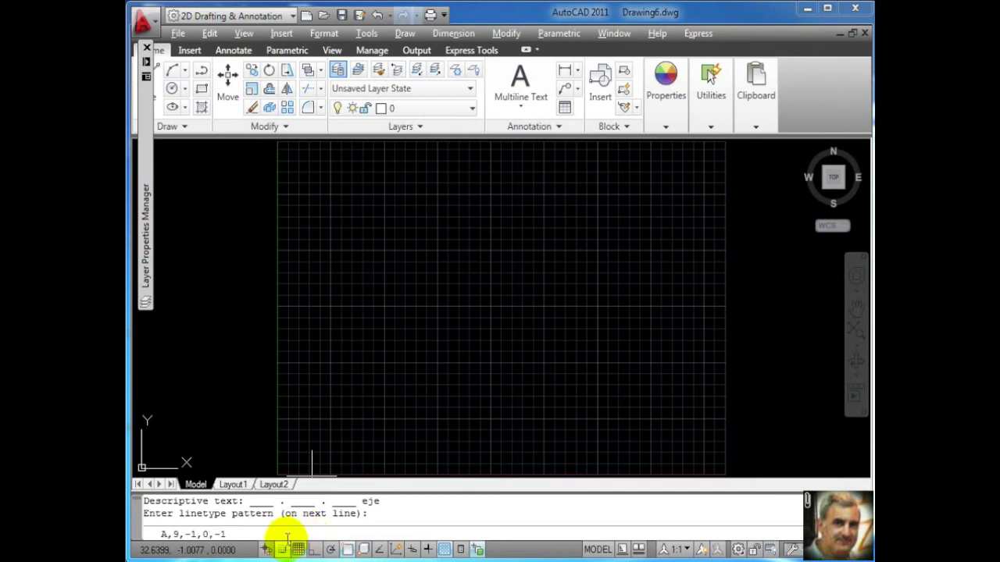
key("End")
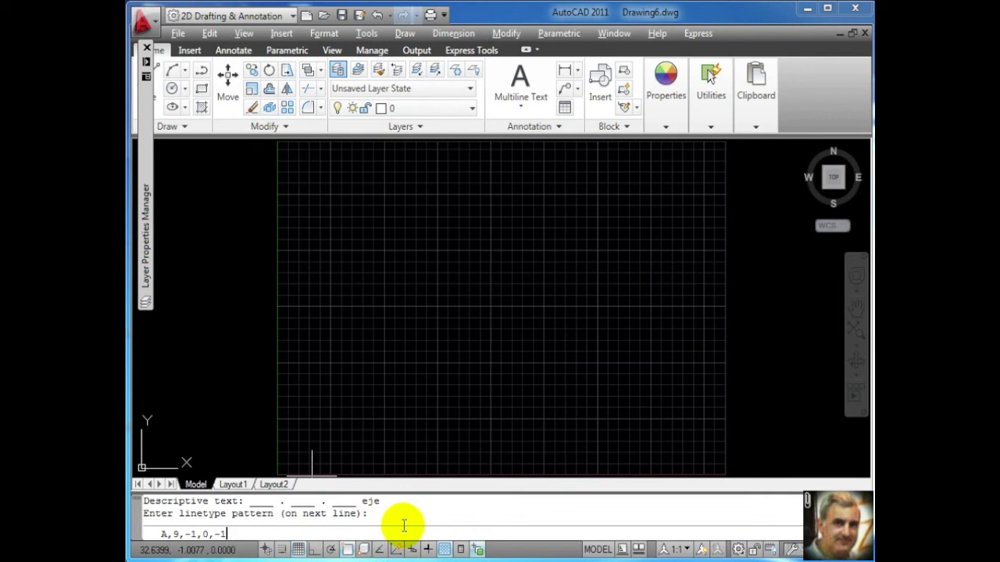
key("Return")
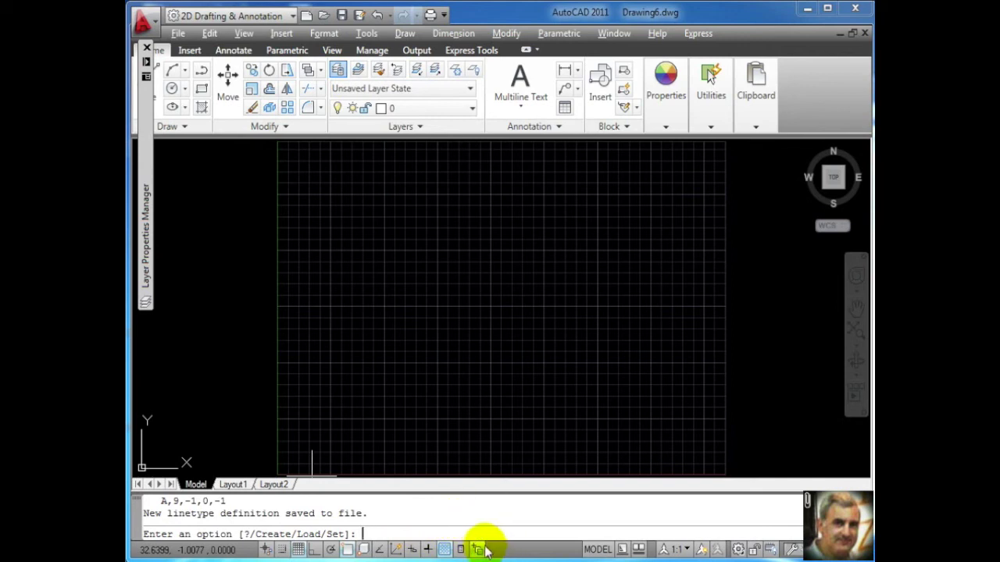
key("Return")
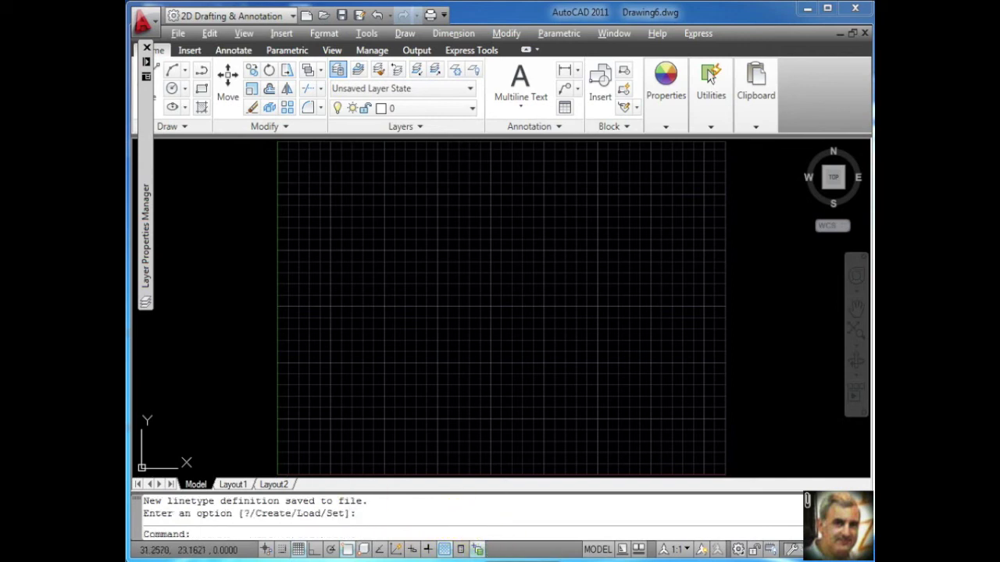
Set the Trazo layer's color to green and its lineweight to 0.30 mm
mouse_move(148, 227)
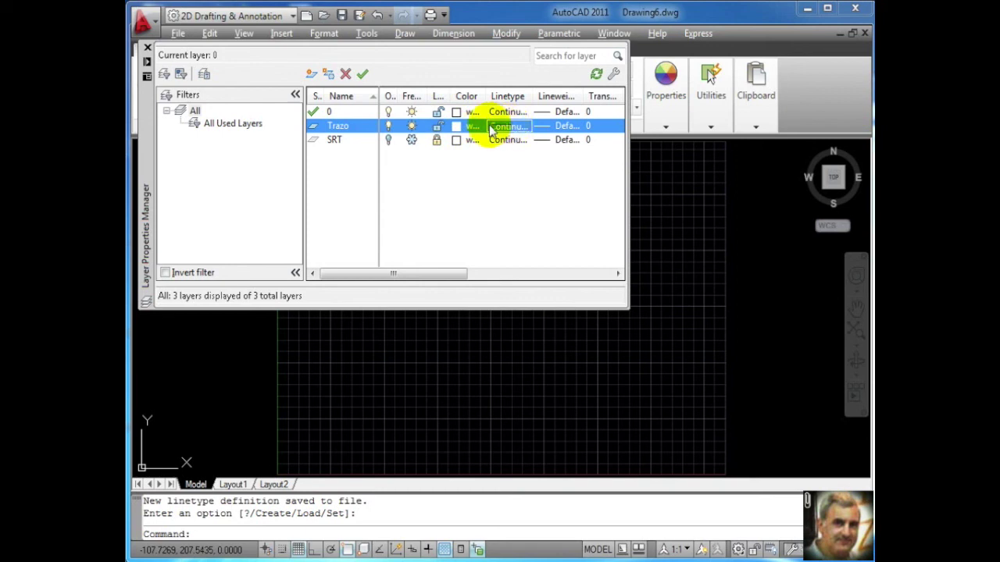
left_click(459, 129)
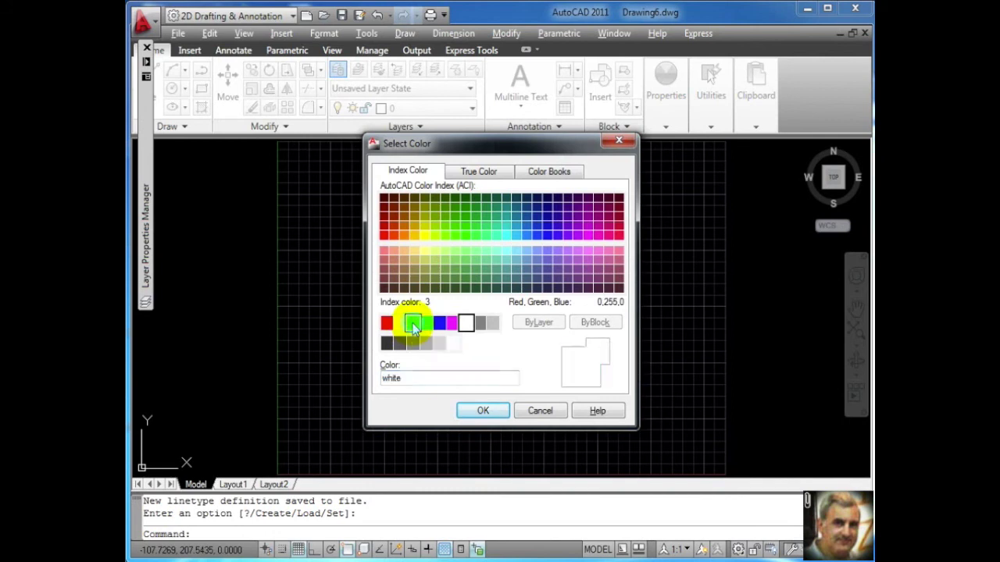
left_click(413, 325)
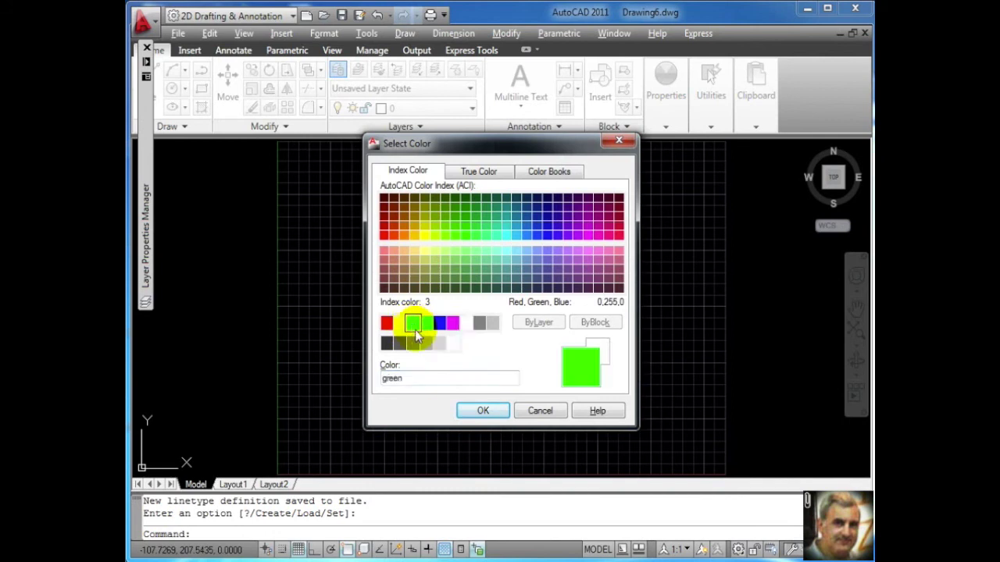
left_click(484, 410)
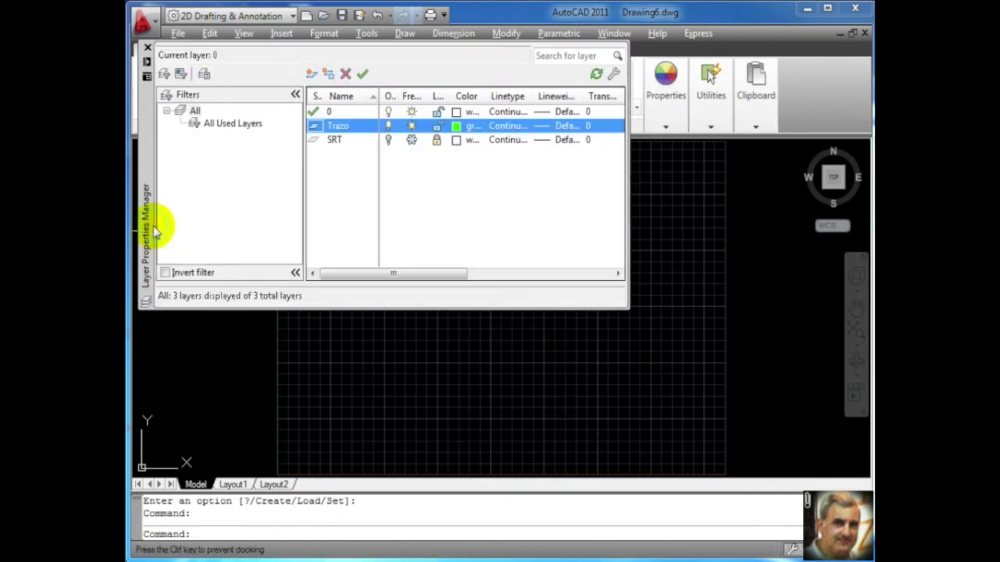
left_click(565, 125)
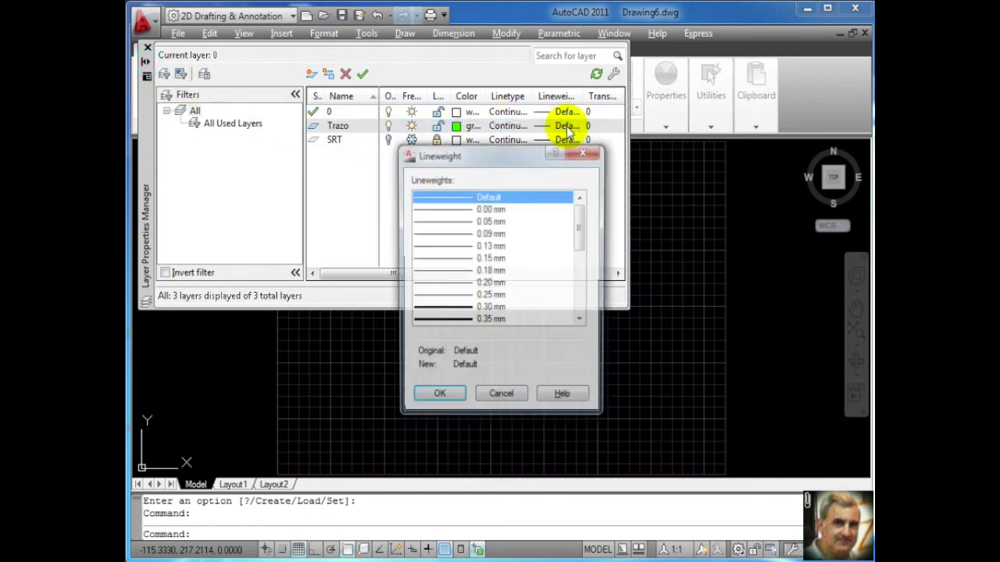
left_click(491, 307)
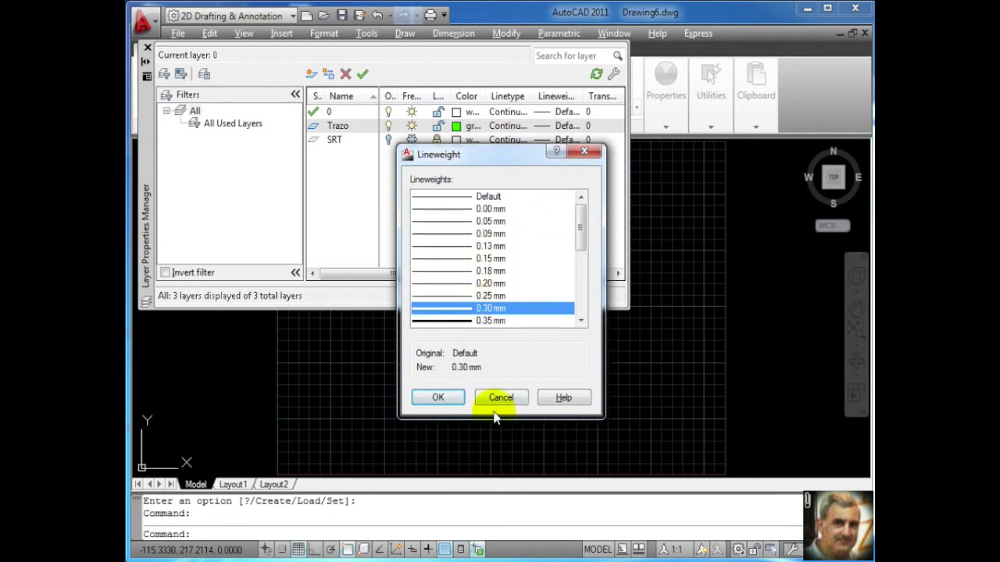
left_click(440, 398)
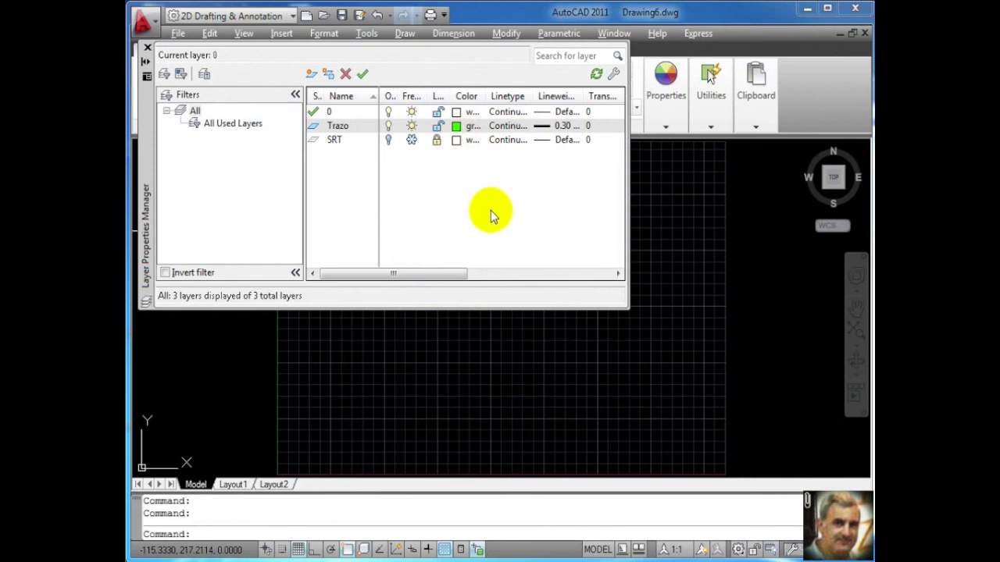
Create a new layer named Ejes and set its color to red
left_click(313, 75)
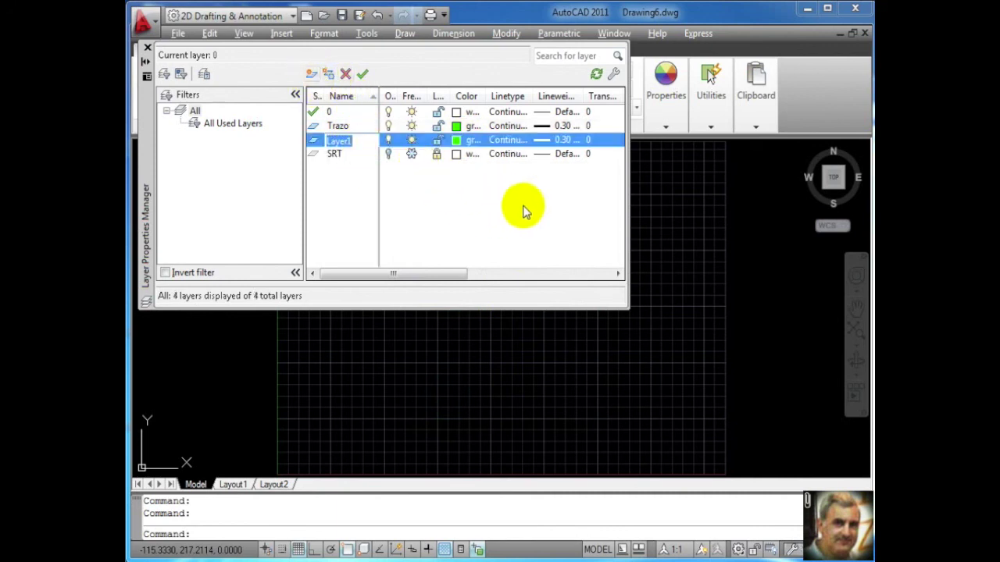
type("Eje")
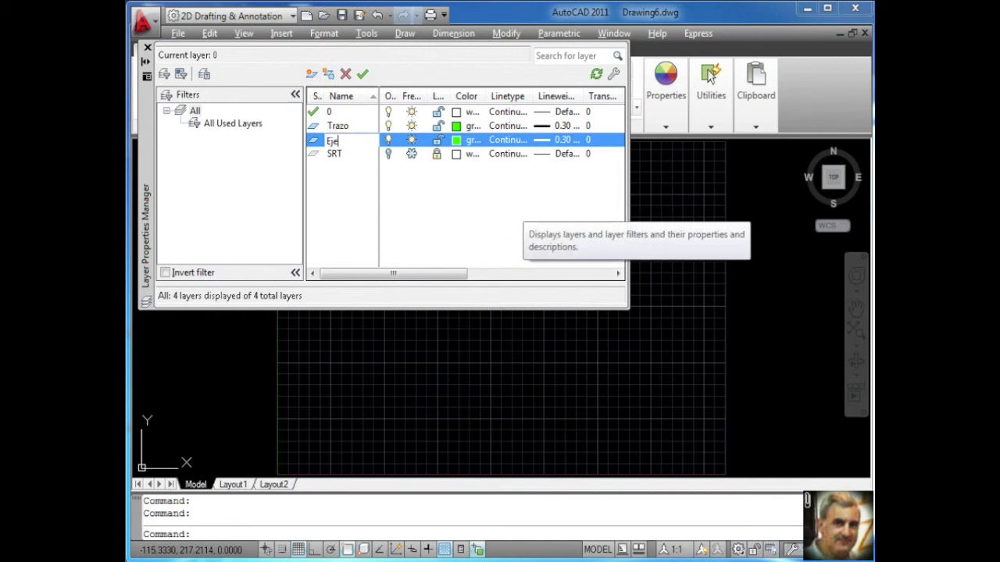
type("s")
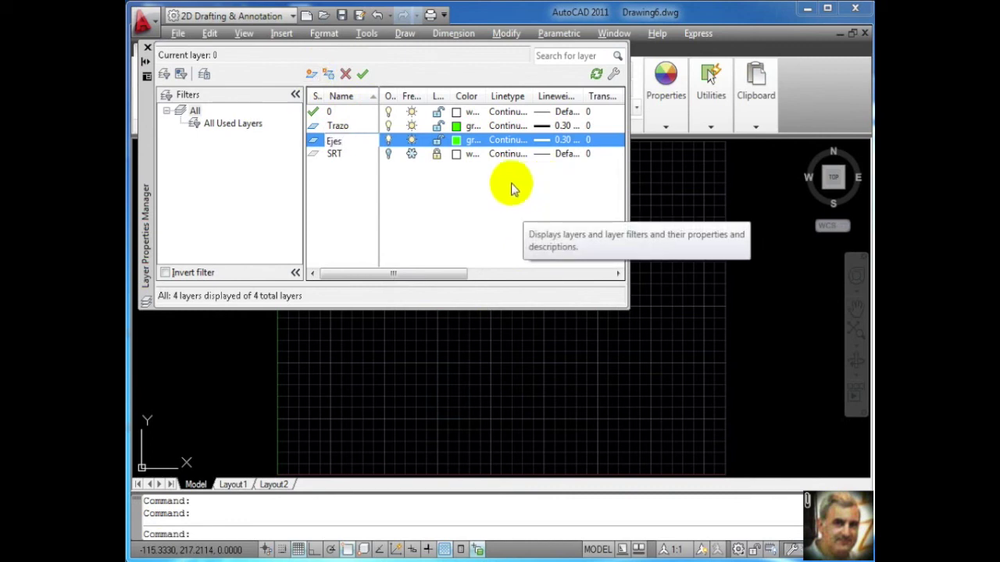
left_click(456, 141)
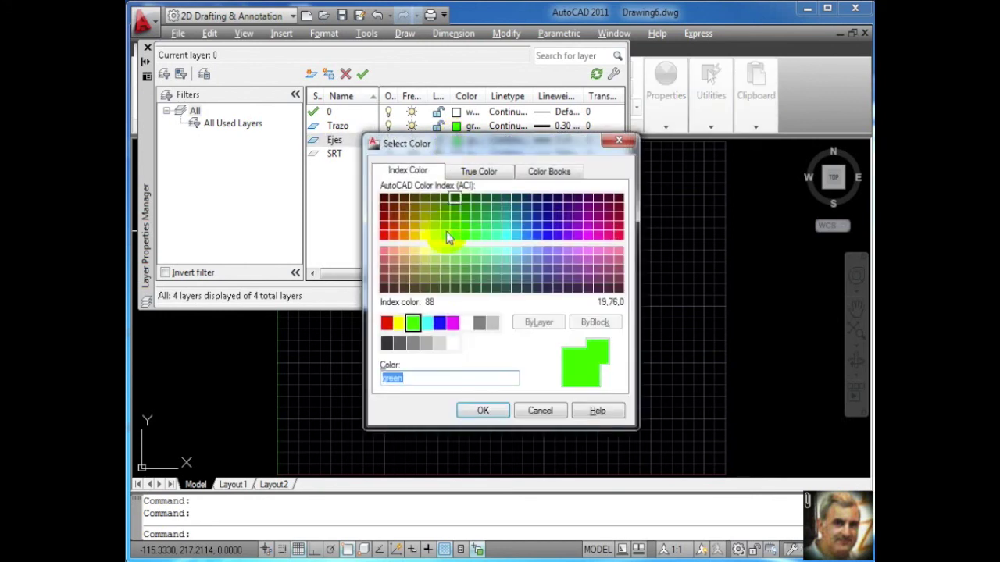
left_click(386, 323)
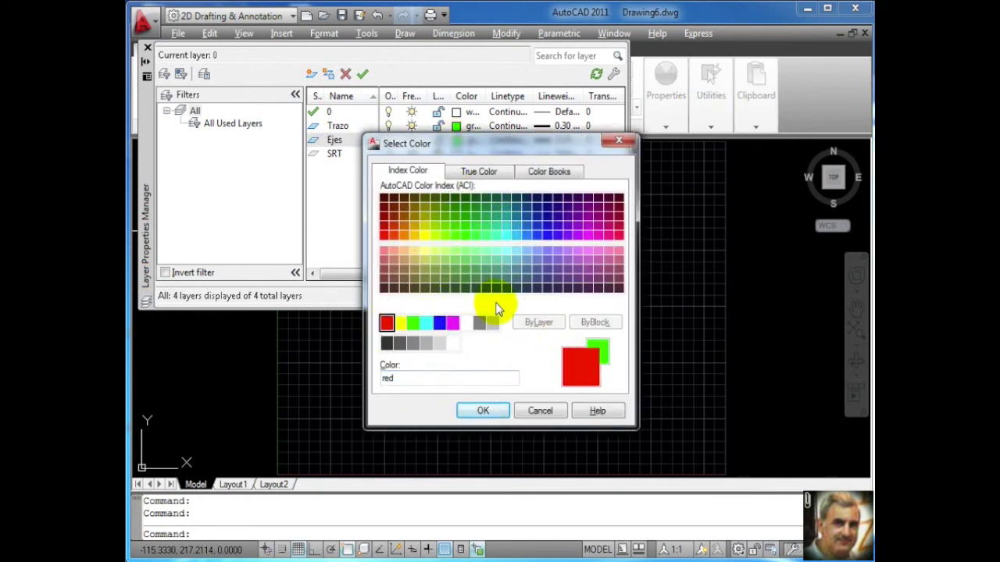
left_click(483, 411)
Load the Ejes and Trazos linetypes from lineas-propias.lin on the Desktop while choosing the Ejes layer's linetype
left_click(506, 141)
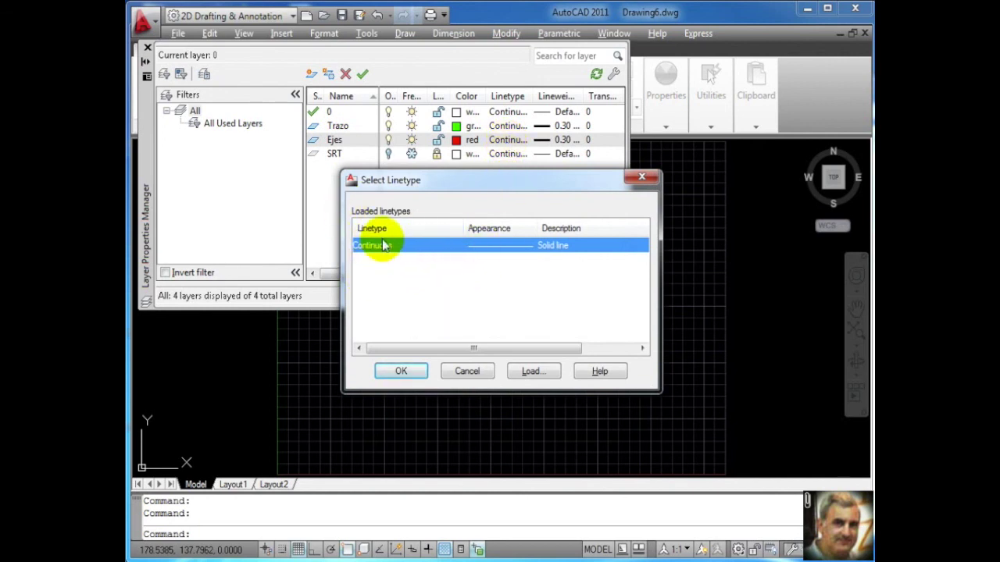
left_click(530, 372)
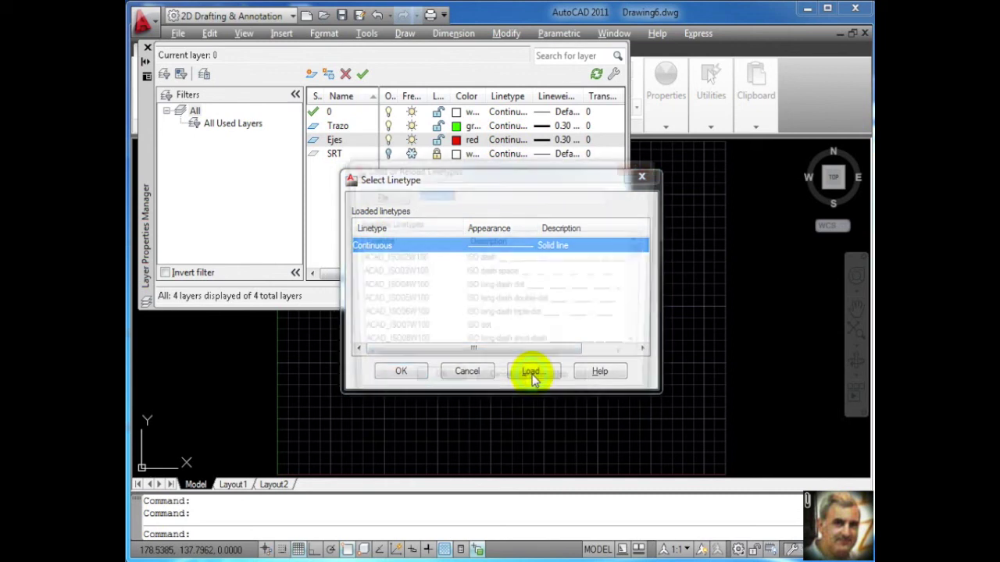
left_click(388, 201)
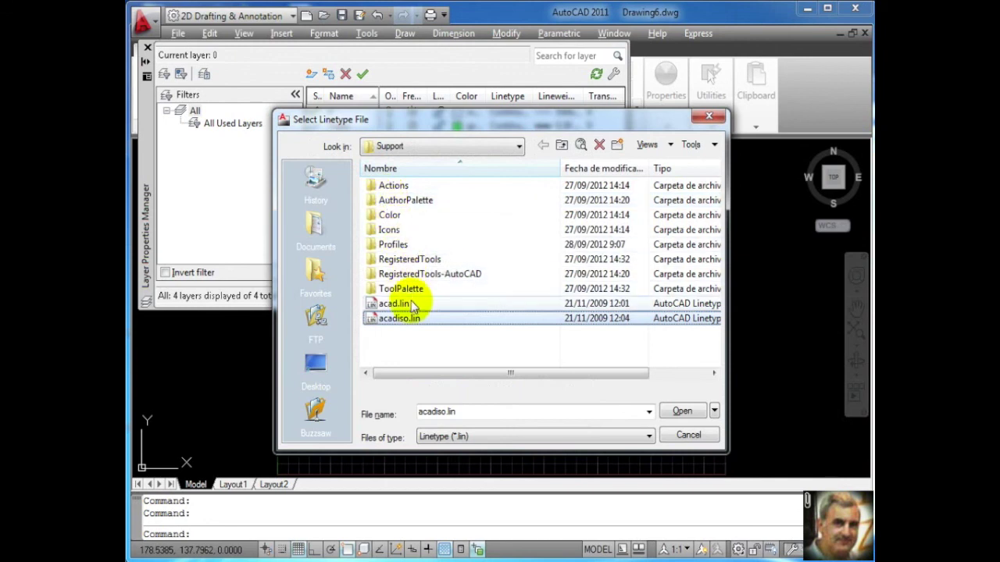
left_click(316, 370)
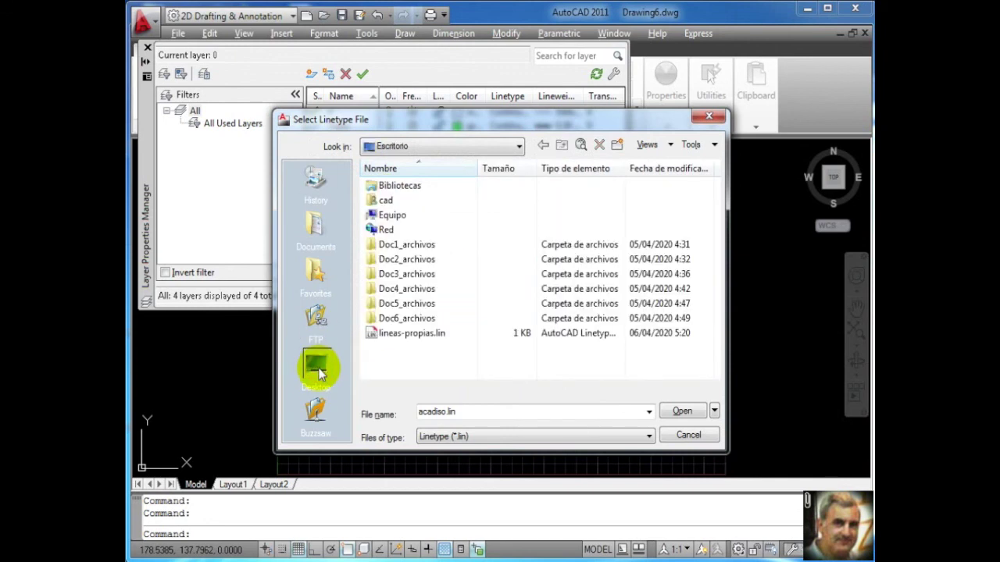
left_click(411, 339)
left_click(682, 411)
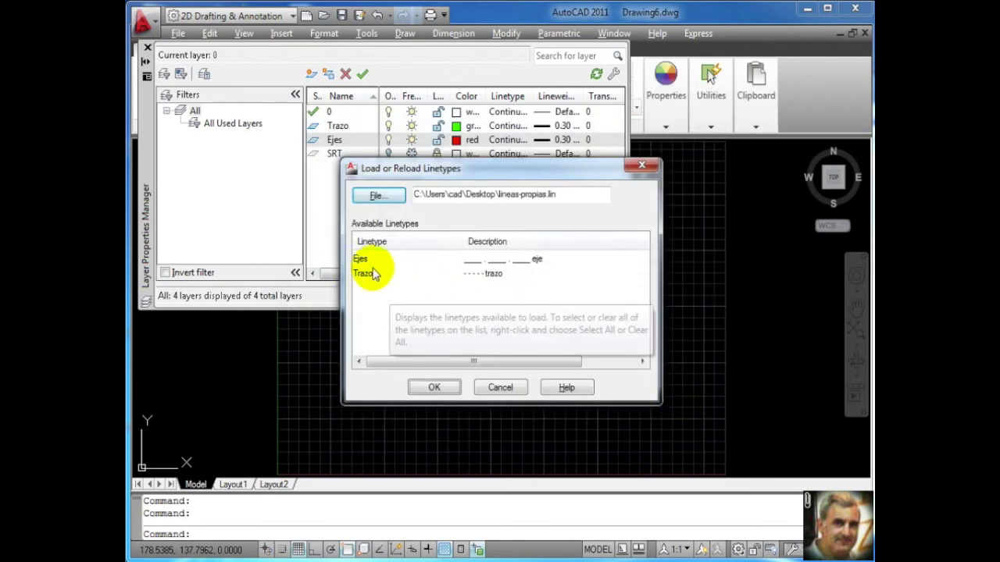
left_click(362, 260)
left_click(364, 274, "shift")
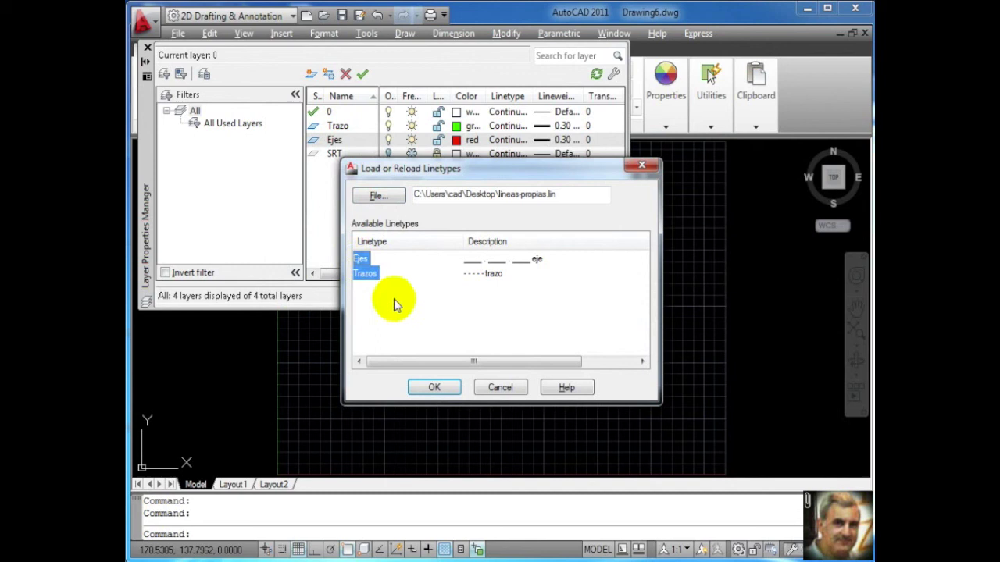
left_click(445, 394)
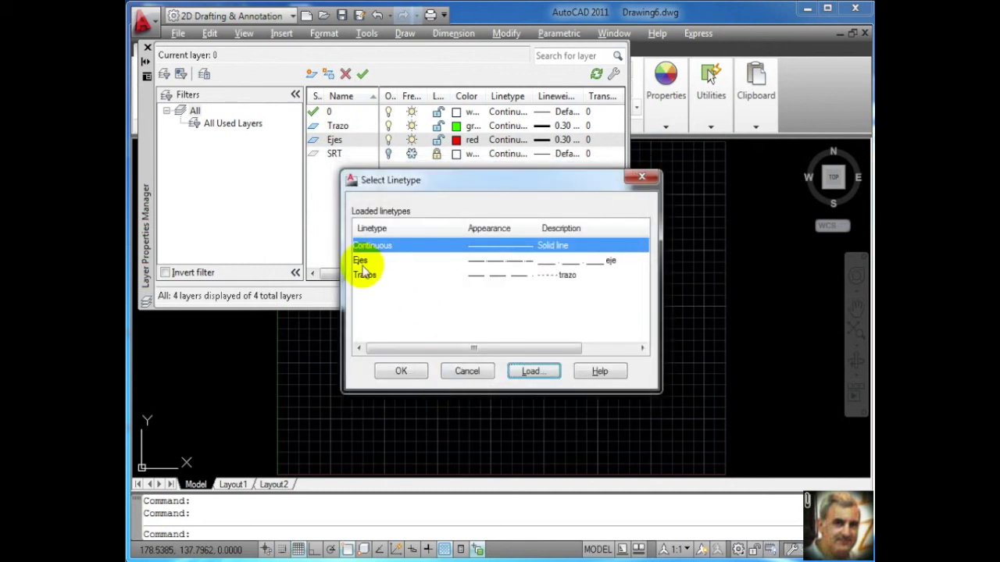
Assign the Ejes linetype to the Ejes layer and the Trazos linetype to the Trazo layer
left_click(362, 260)
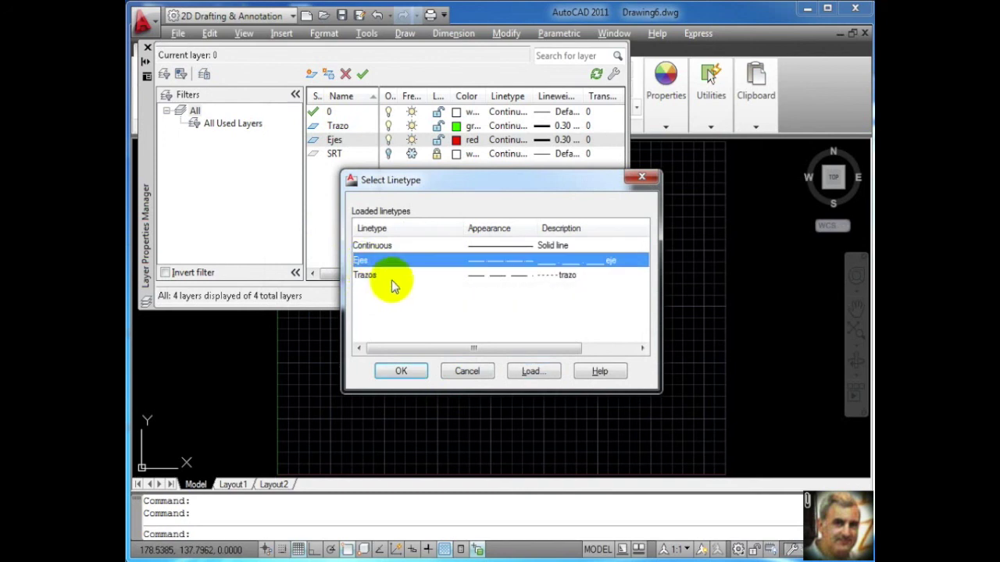
left_click(401, 372)
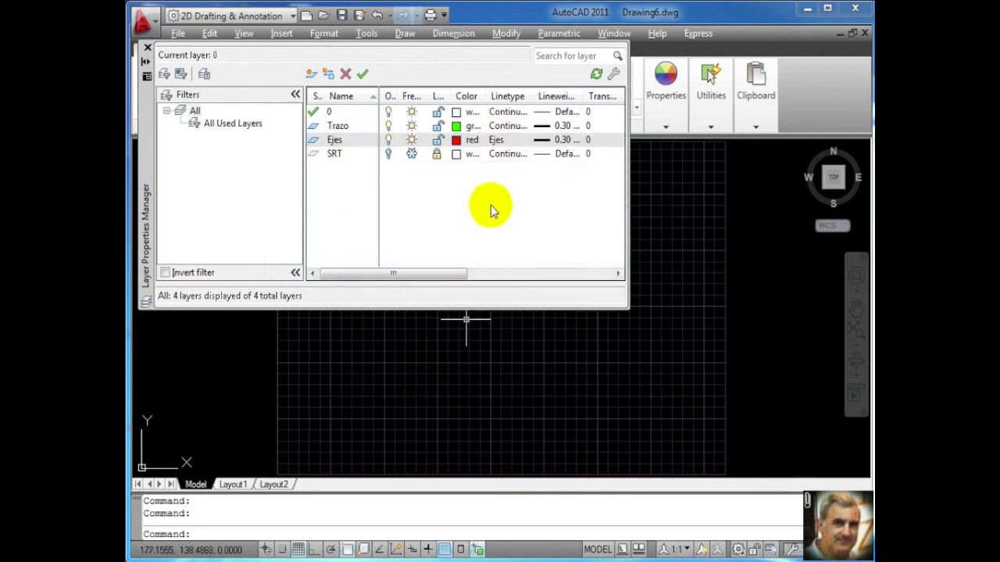
left_click(507, 127)
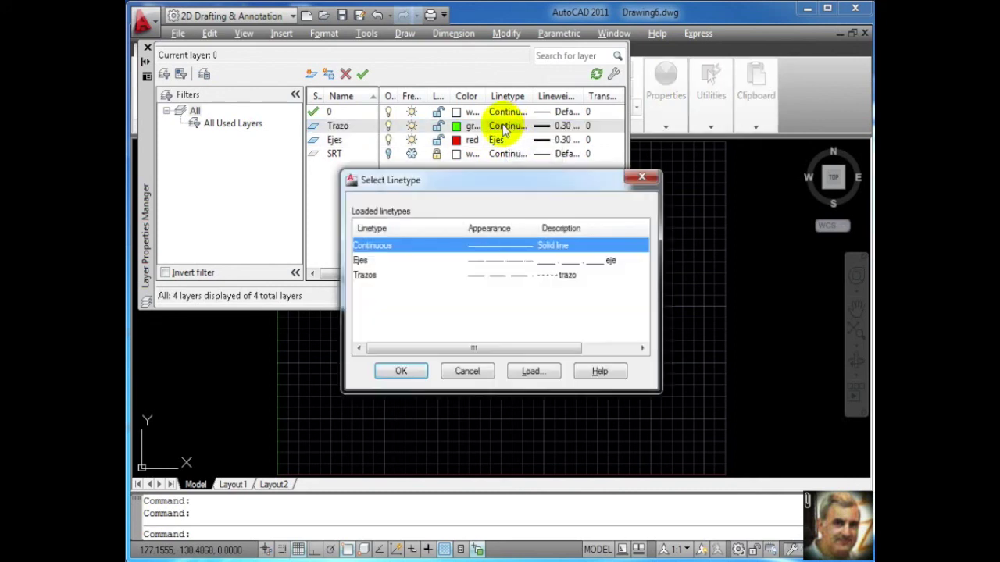
left_click(369, 278)
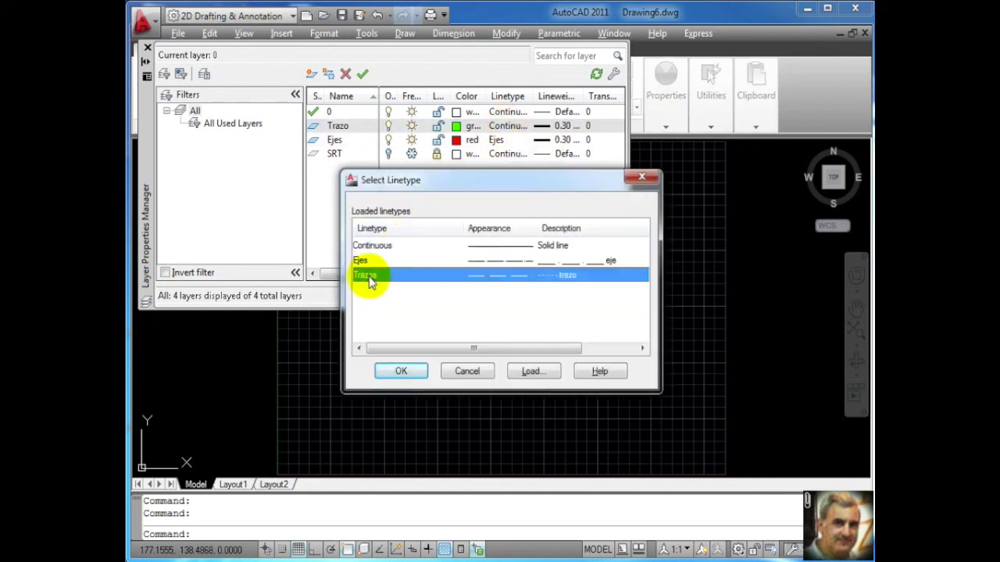
left_click(402, 371)
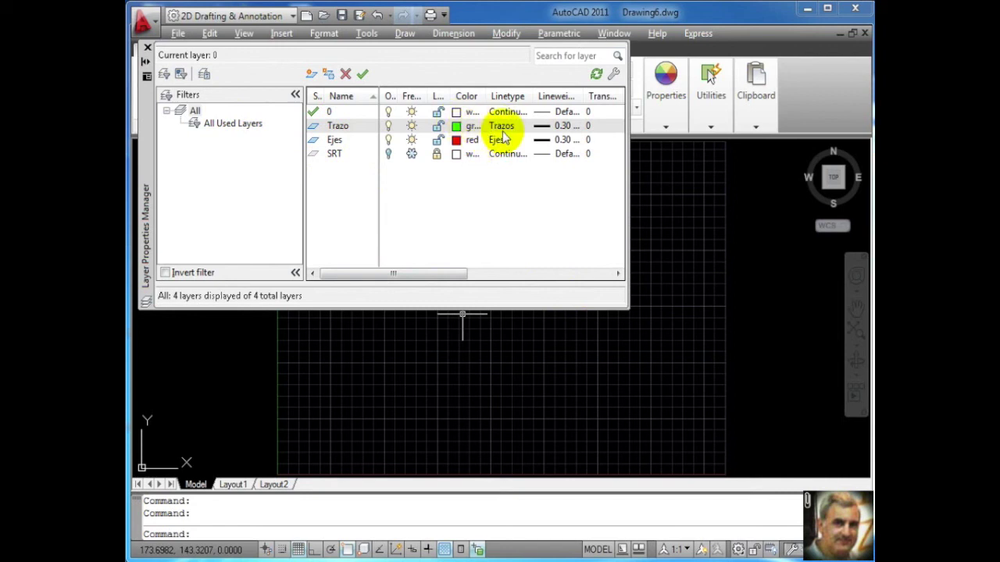
Make the Trazo layer current and draw a three-point, downward-bulging arc in the lower part of the drawing area
left_click(365, 128)
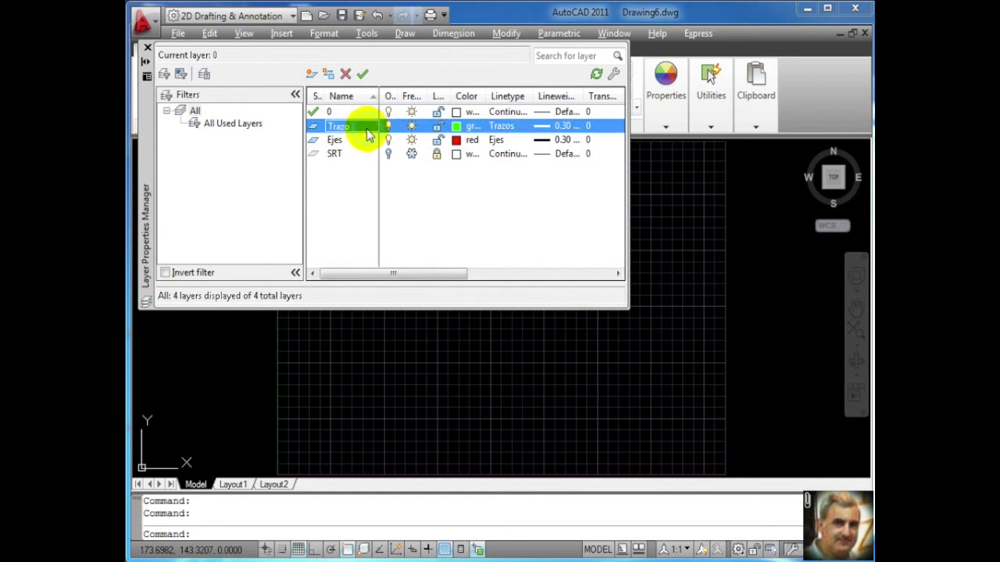
left_click(362, 75)
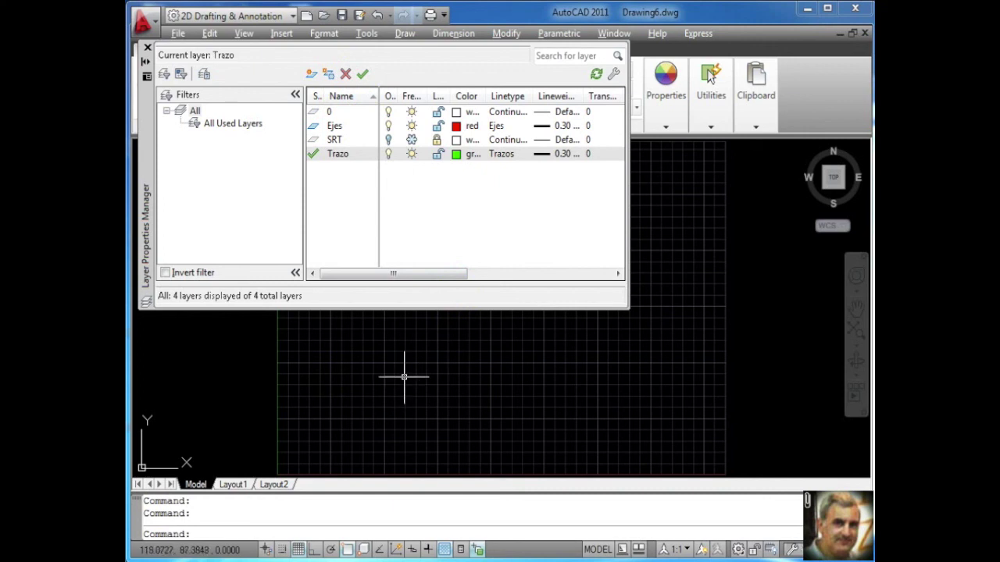
key("Return")
left_click(388, 350)
left_click(392, 364)
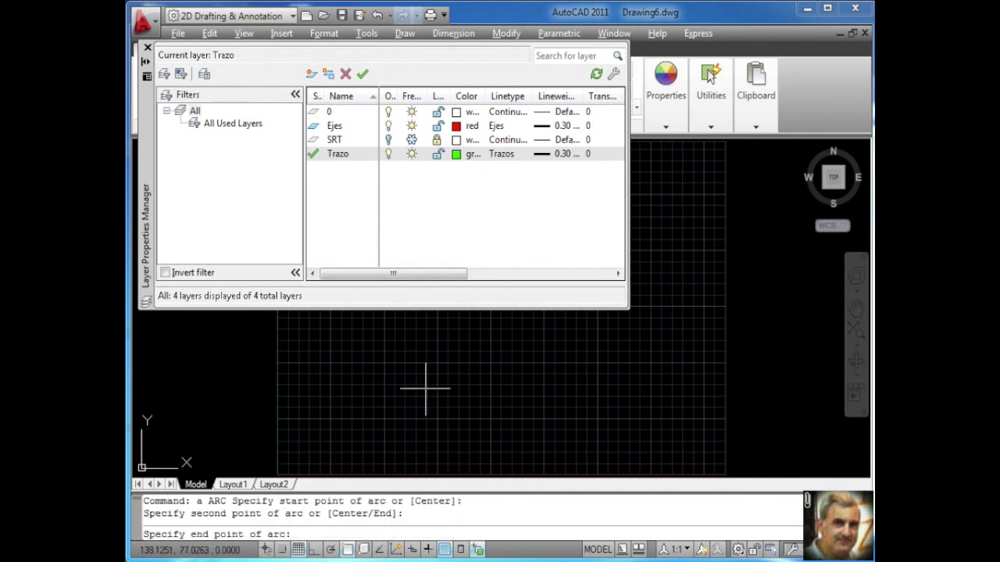
left_click(481, 356)
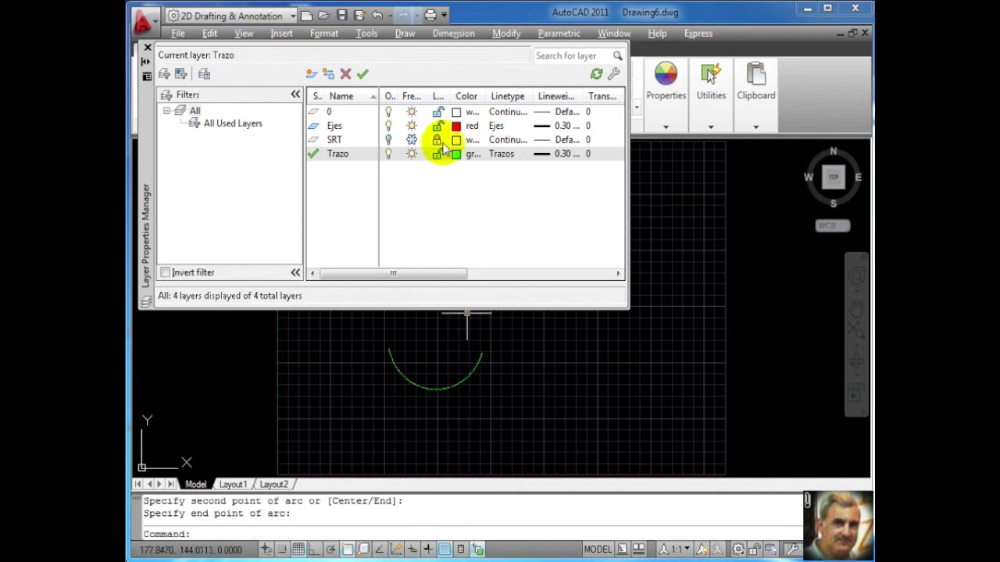
Make the Ejes layer current and draw a similar three-point arc to the right of the green one
left_click(465, 129)
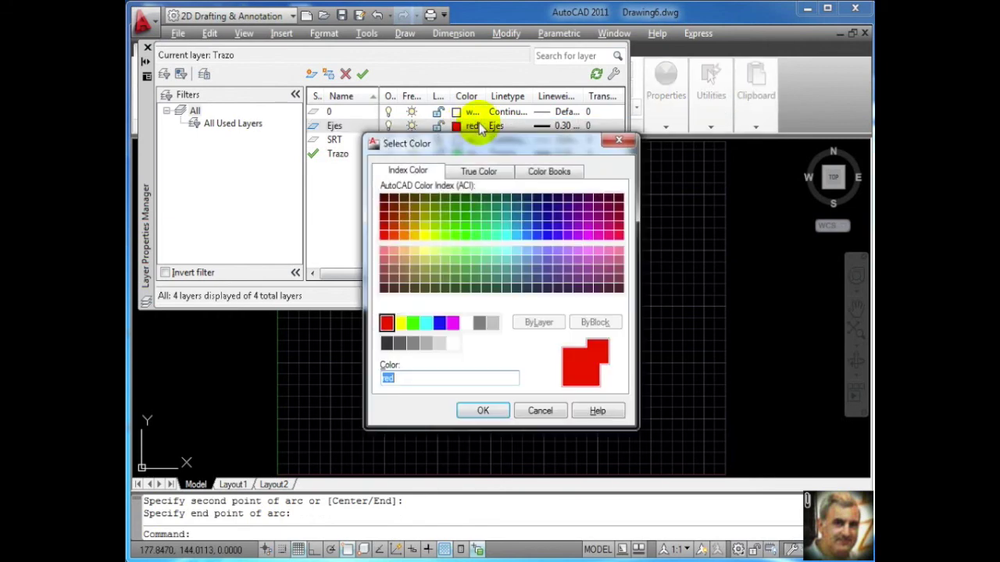
left_click(618, 141)
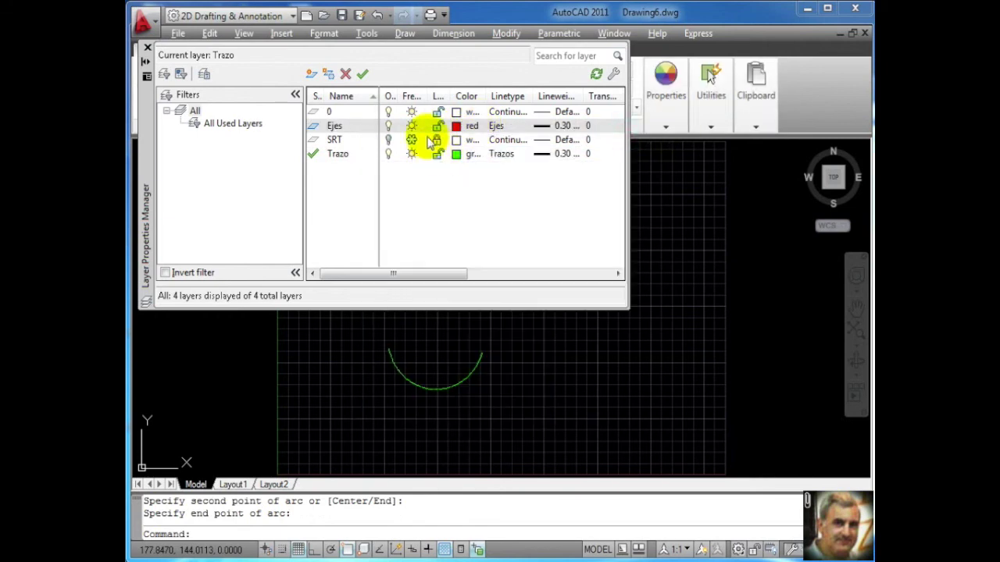
left_click(351, 130)
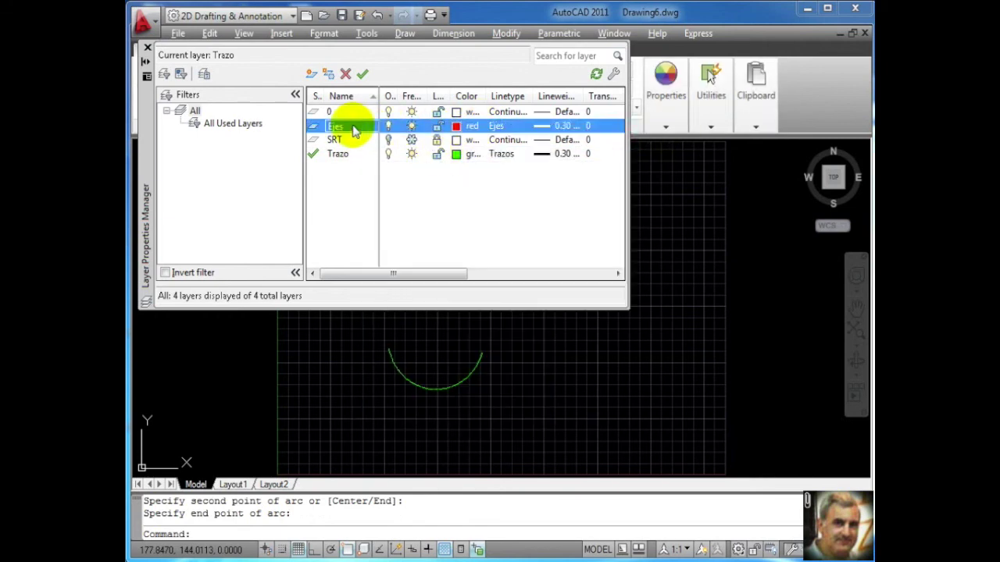
left_click(364, 75)
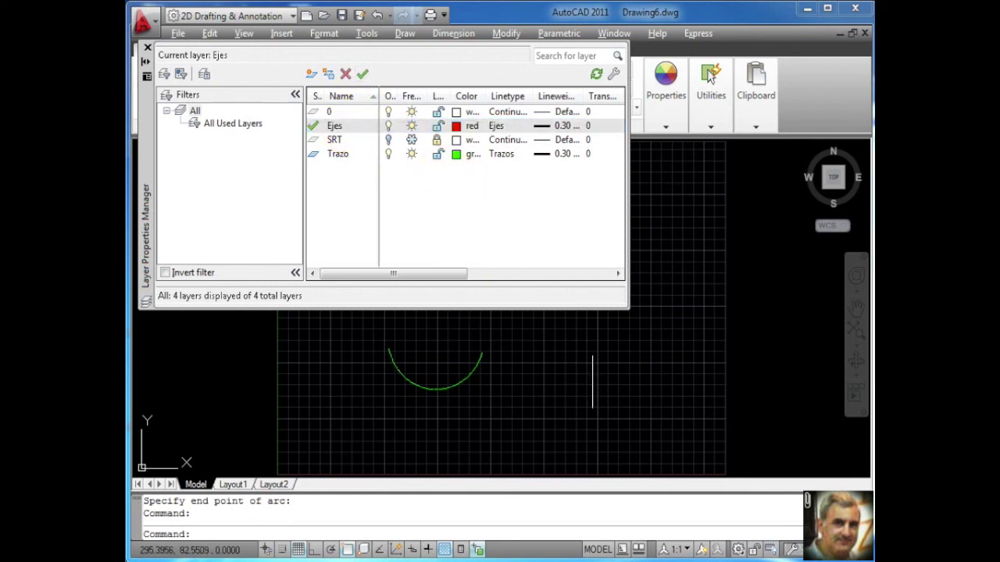
type("a")
key("Return")
left_click(539, 361)
left_click(560, 383)
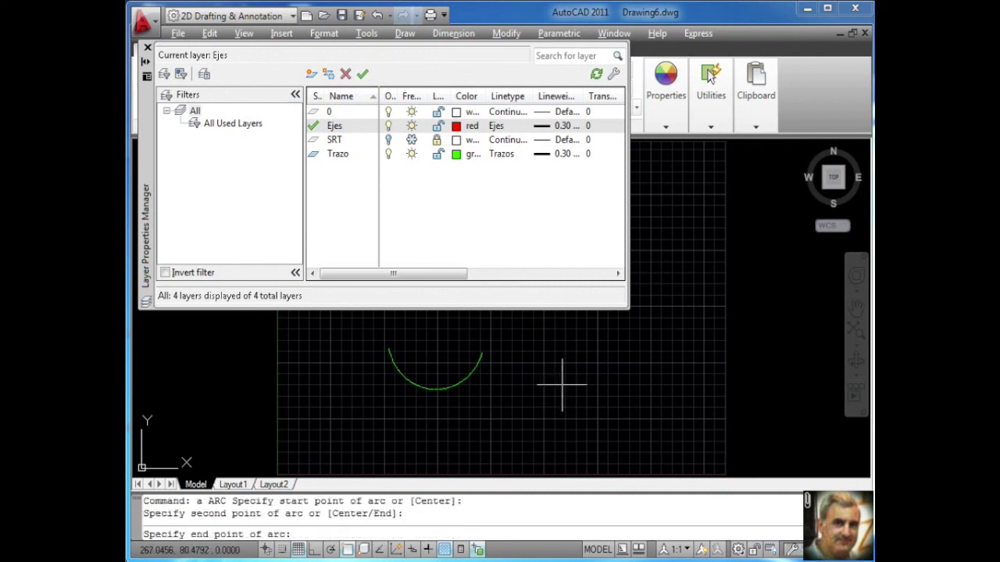
left_click(630, 356)
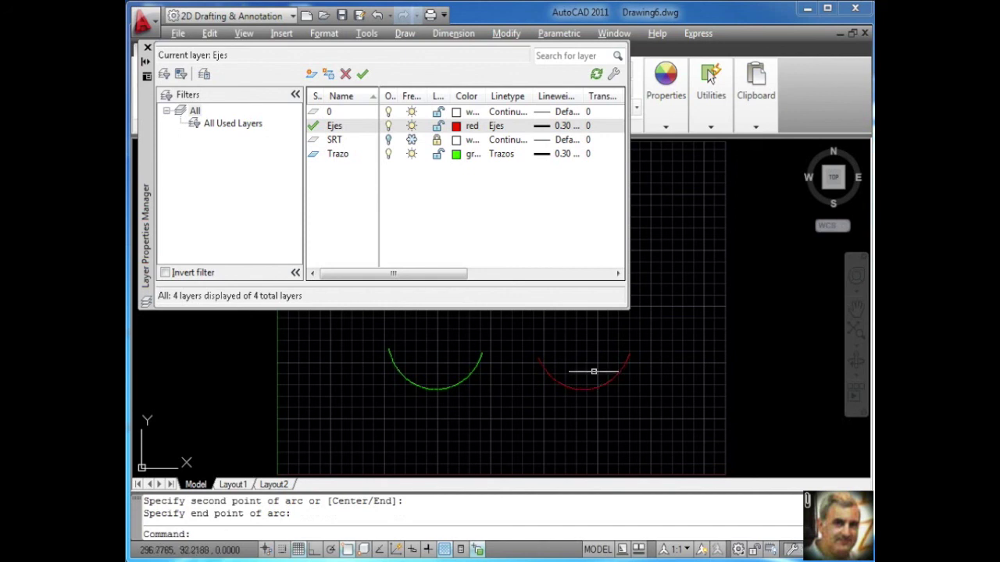
Set the Ejes layer's lineweight to 0.15 mm and turn on lineweight display
scroll(551, 404, "up", 2)
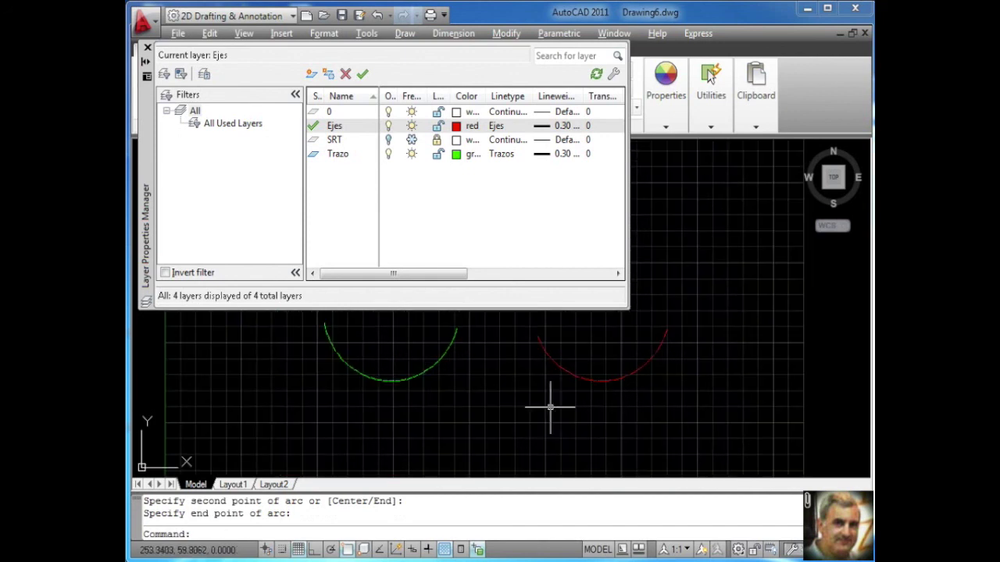
scroll(604, 359, "up", 1)
middle_click_drag(529, 370, 538, 379)
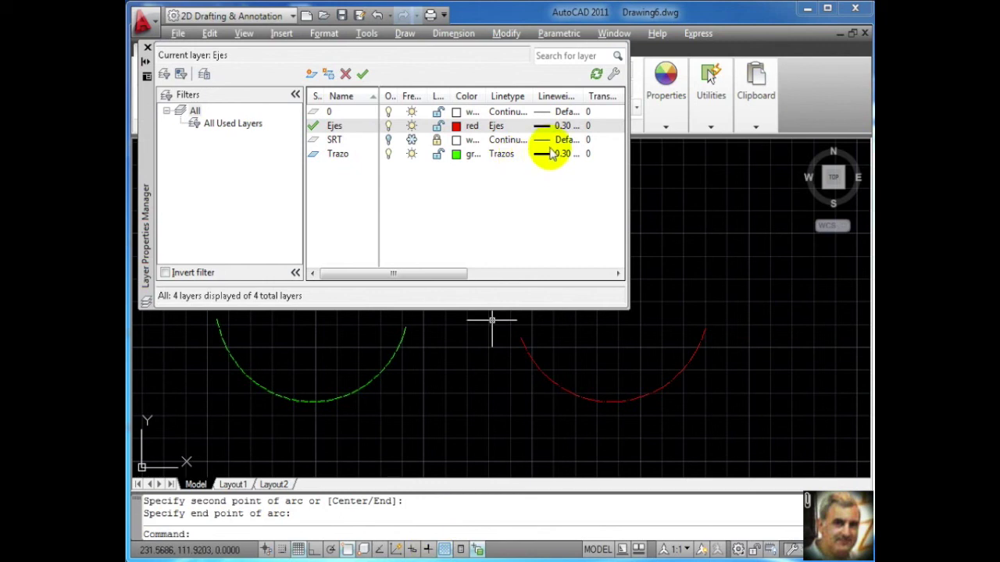
left_click(566, 129)
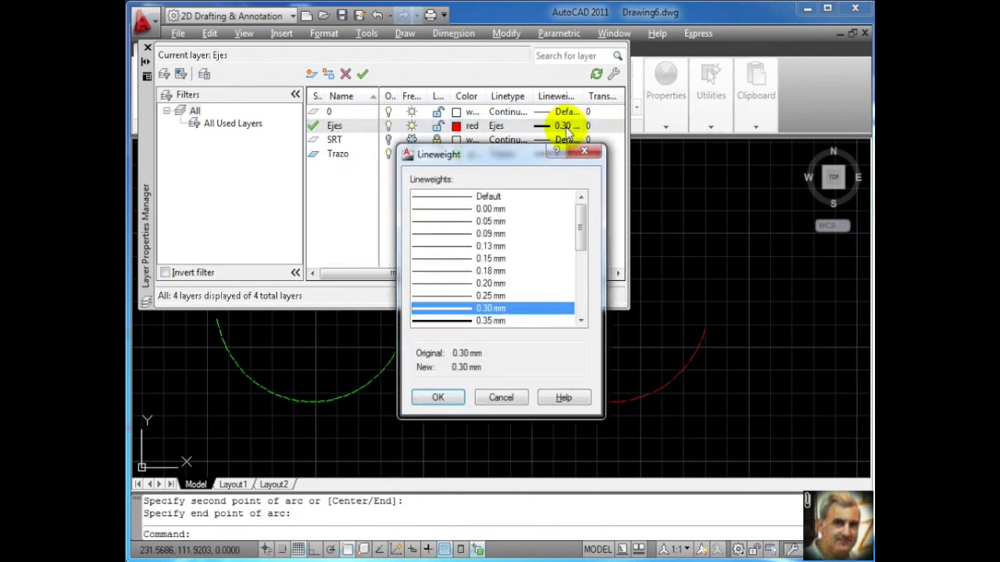
left_click(492, 259)
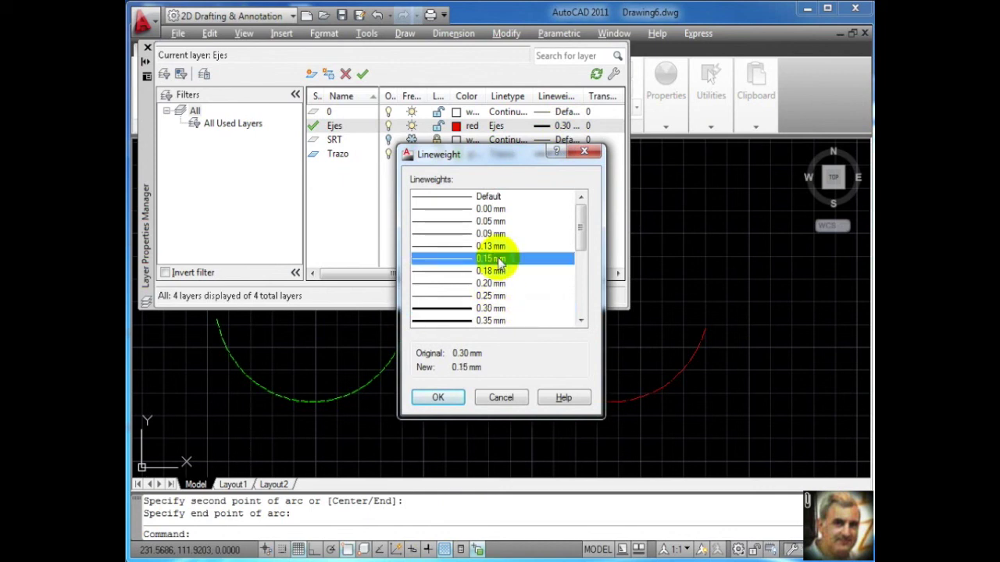
left_click(436, 399)
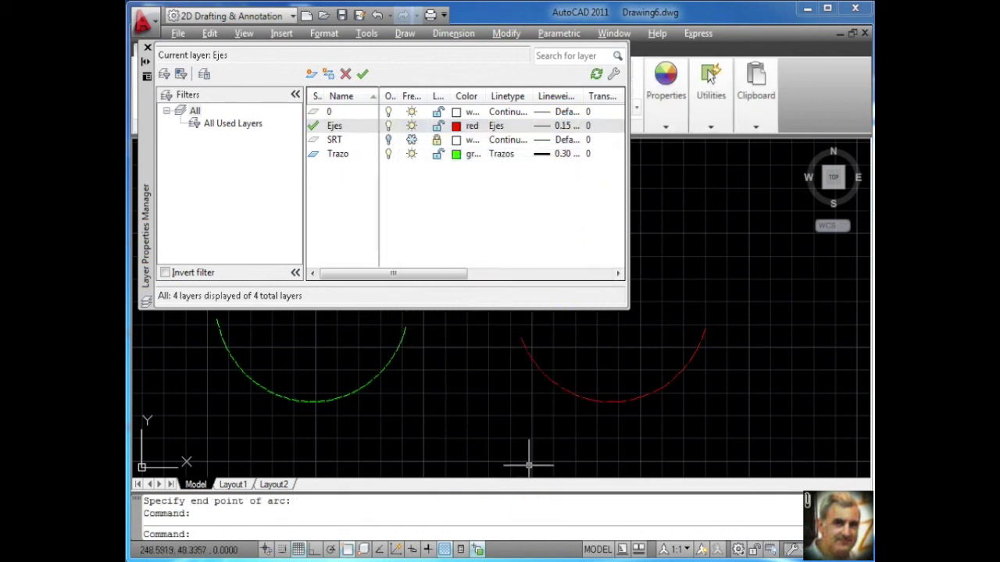
left_click(427, 549)
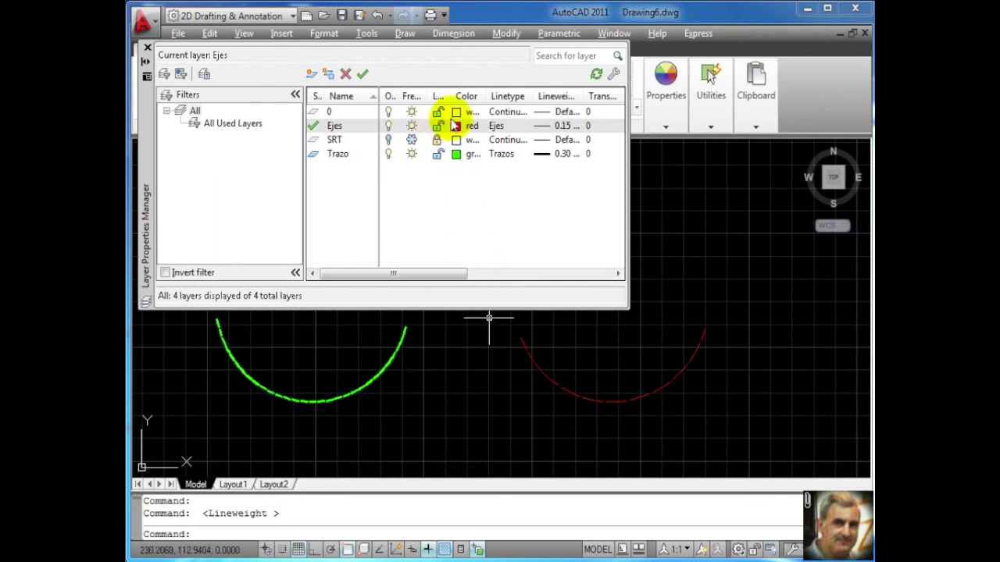
Make layer 0 current and set its lineweight to 0.50 mm
double_click(351, 112)
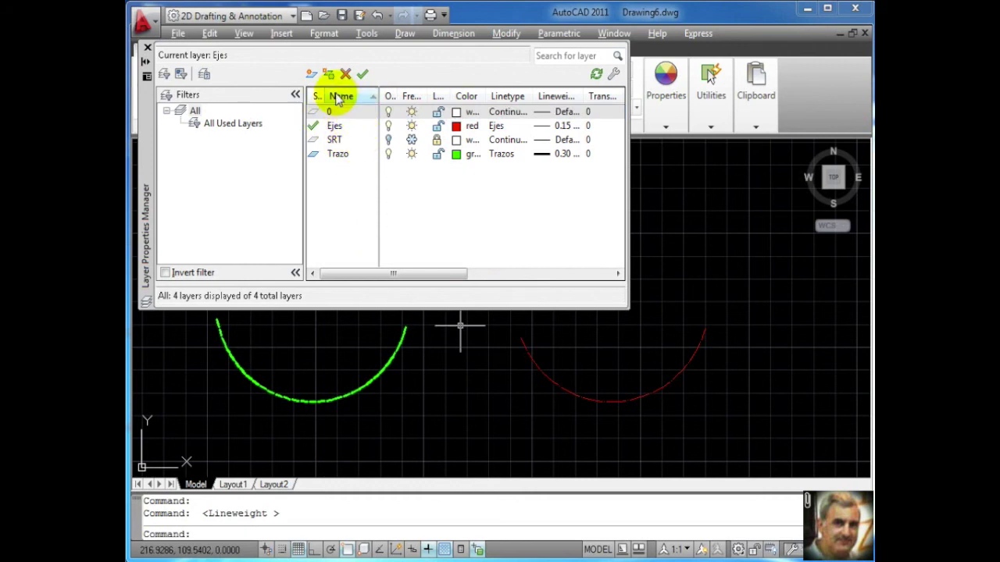
left_click(363, 74)
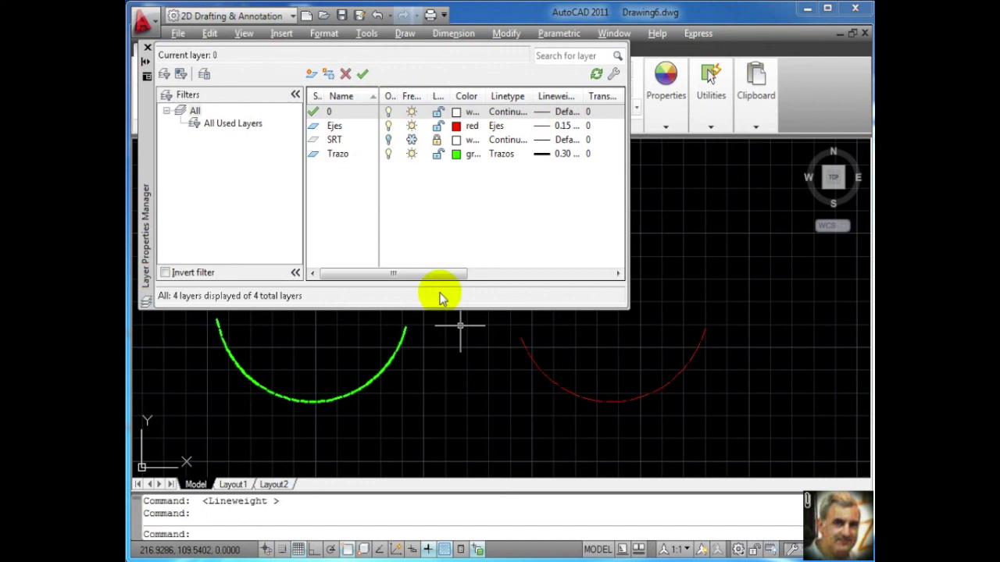
left_click(573, 113)
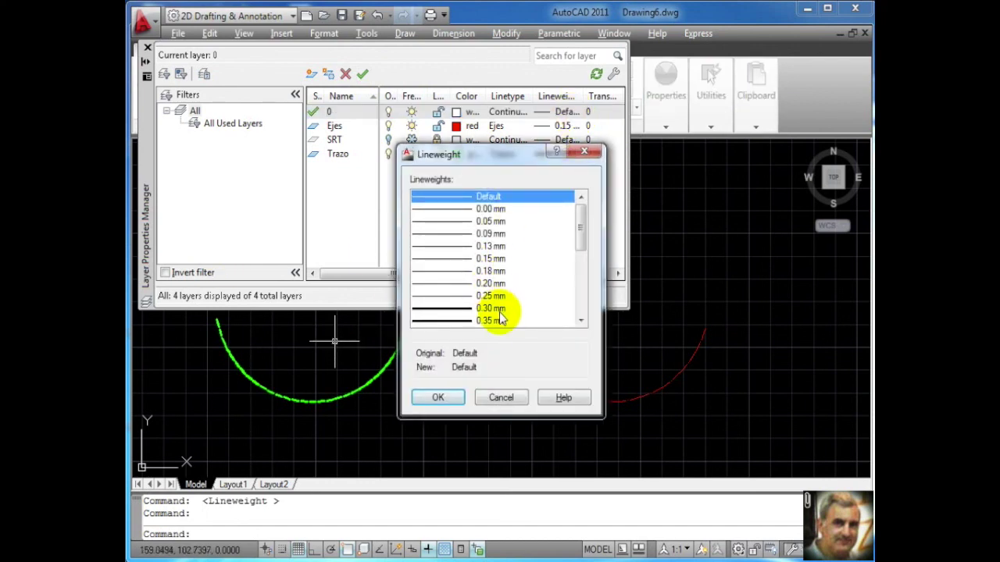
scroll(582, 303, "down", 3)
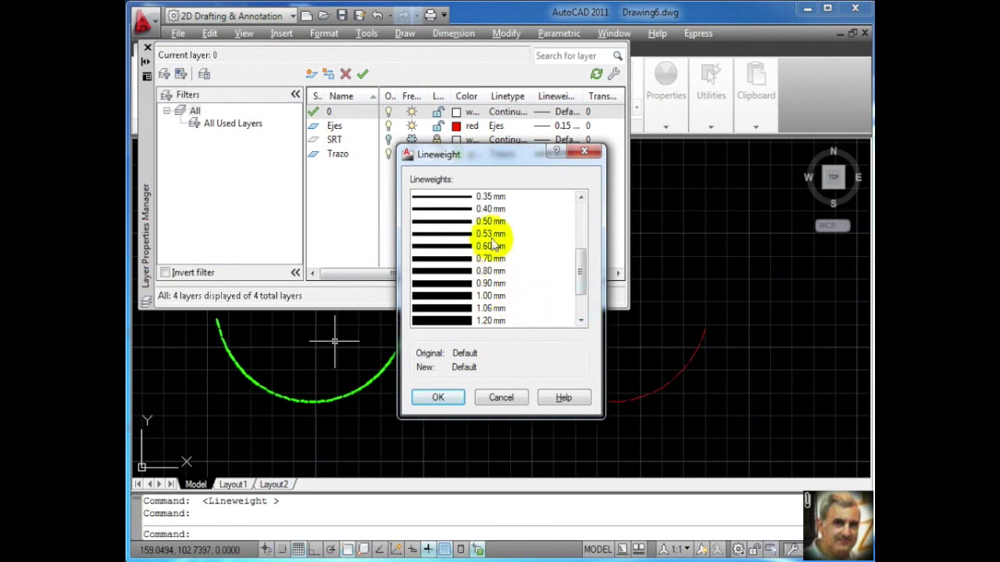
double_click(492, 221)
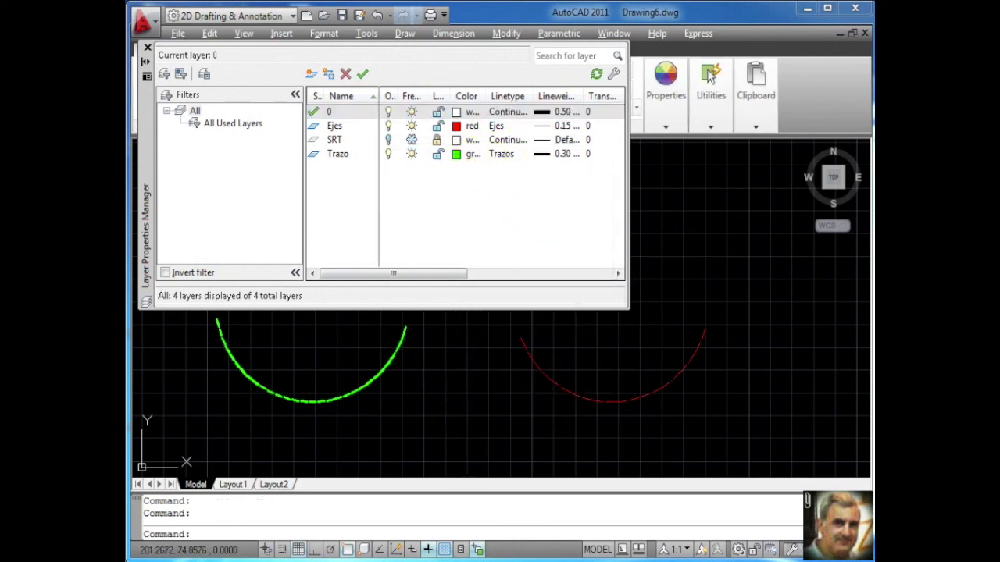
Draw a three-point arc on layer 0 below and between the green and red arcs
type("a")
key("Return")
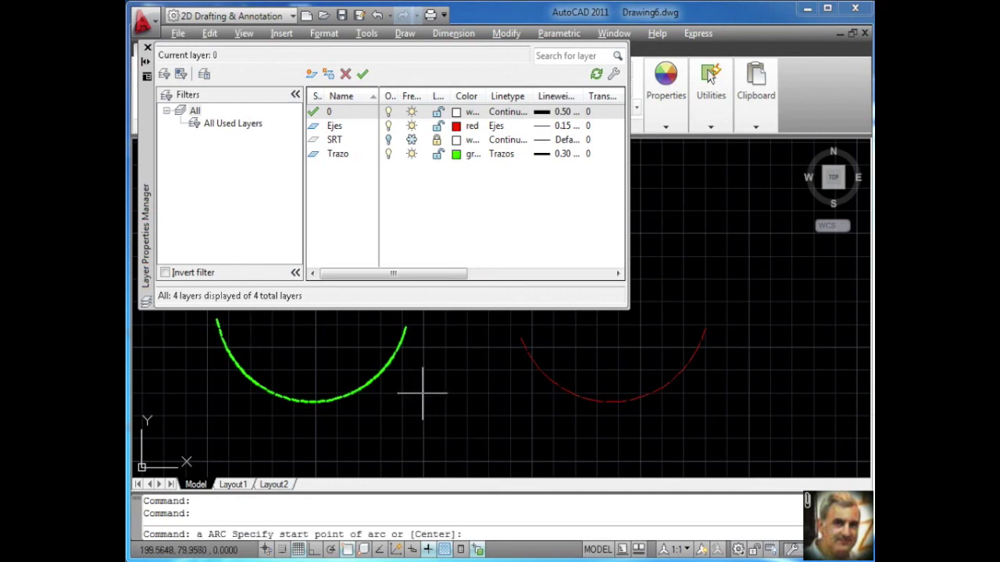
left_click(406, 395)
left_click(442, 444)
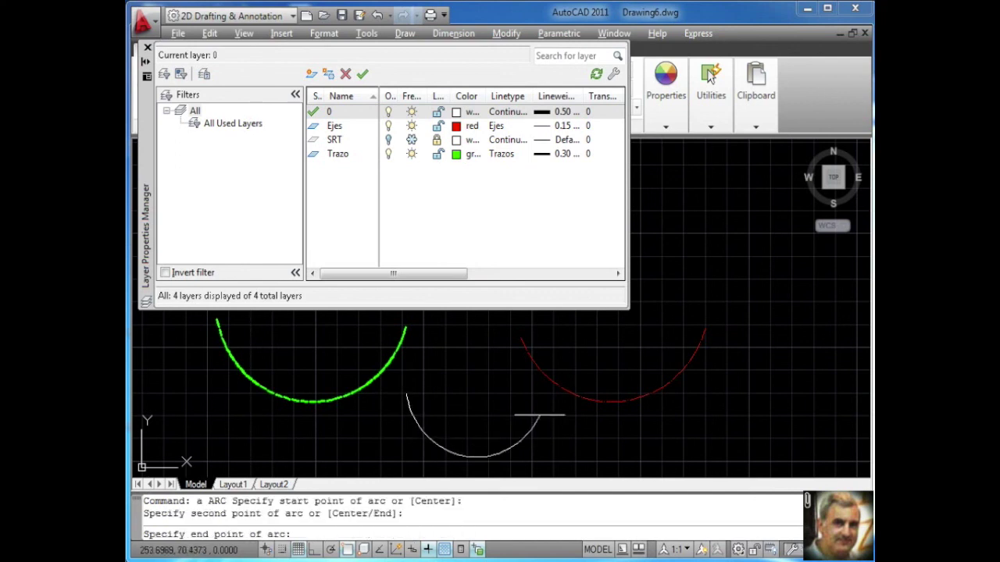
left_click(549, 417)
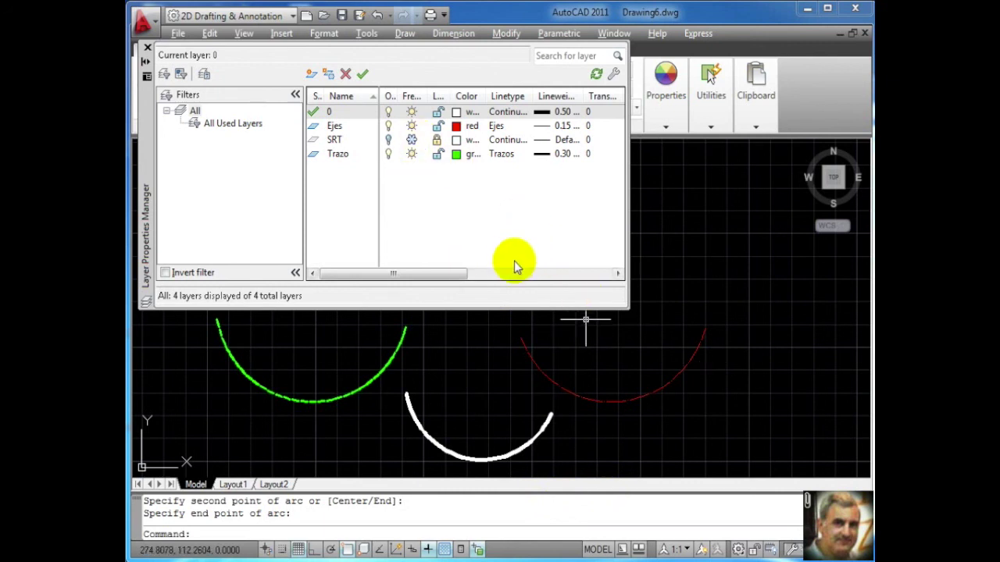
mouse_move(693, 353)
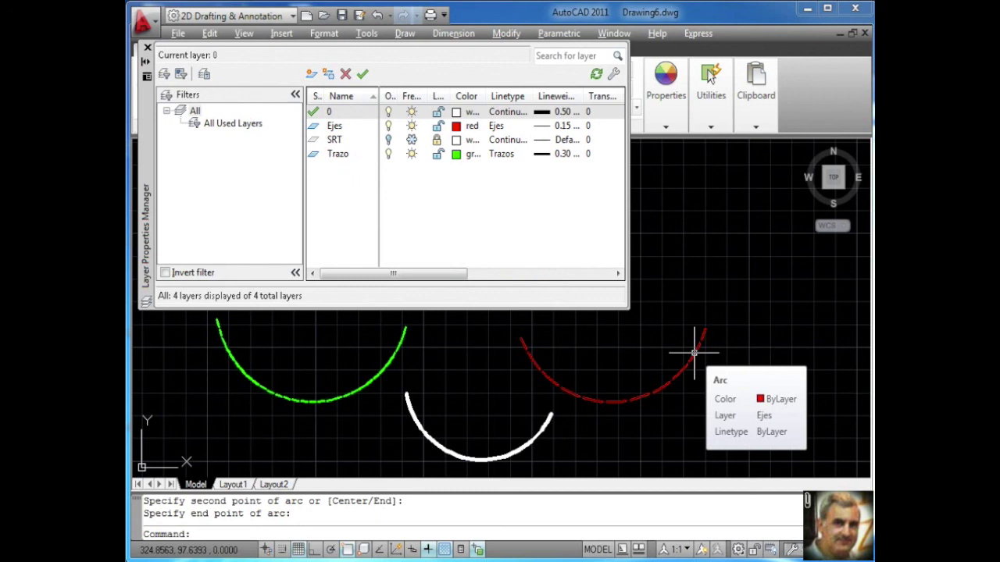